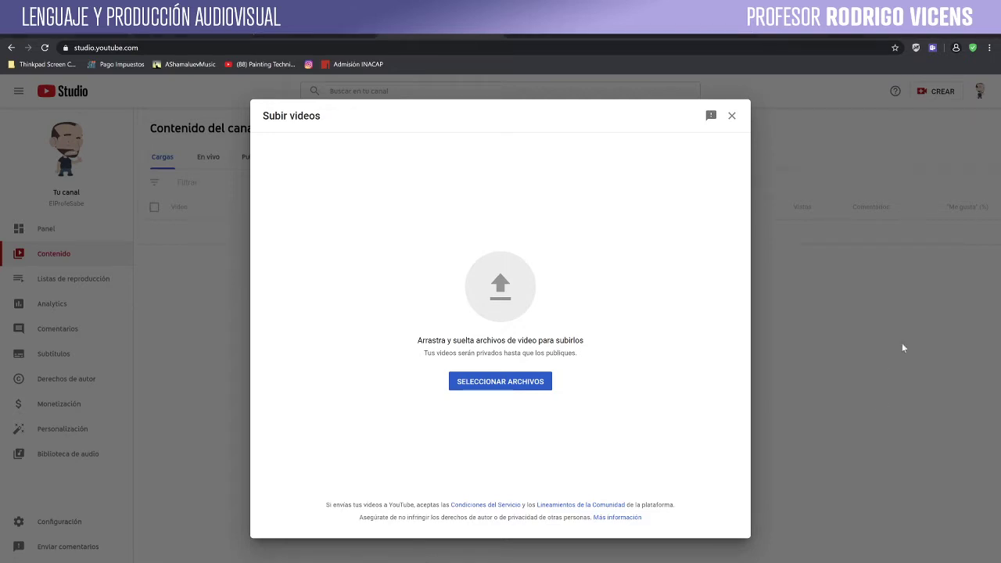
- Close the upload dialog, return to the YouTube home page and start a new video upload from there
click(732, 115)
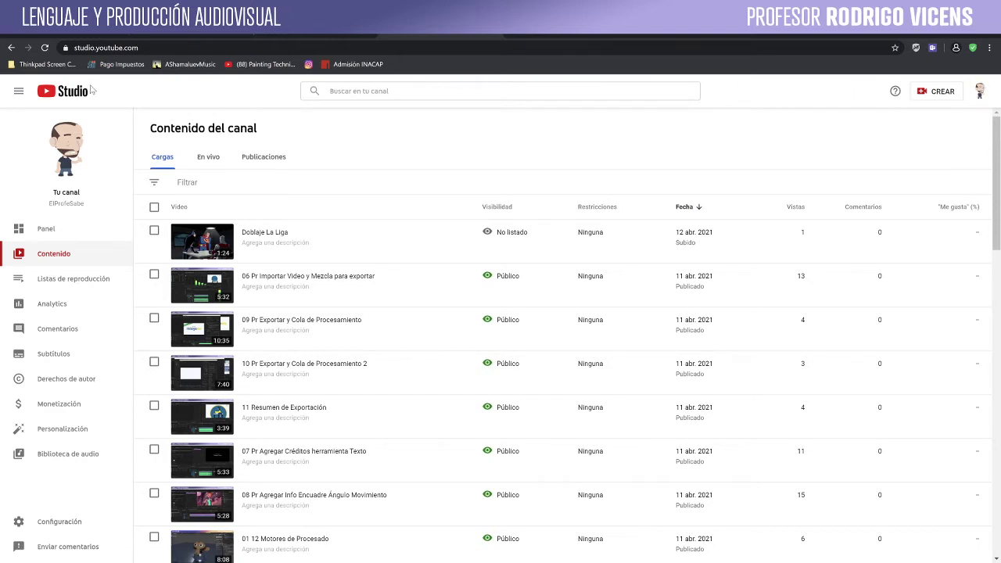
click(11, 48)
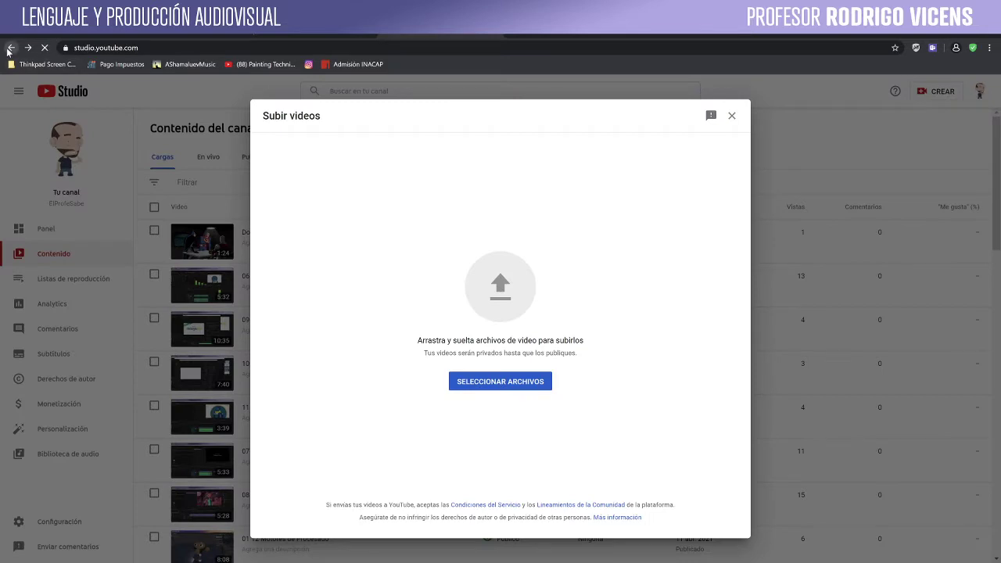
click(9, 48)
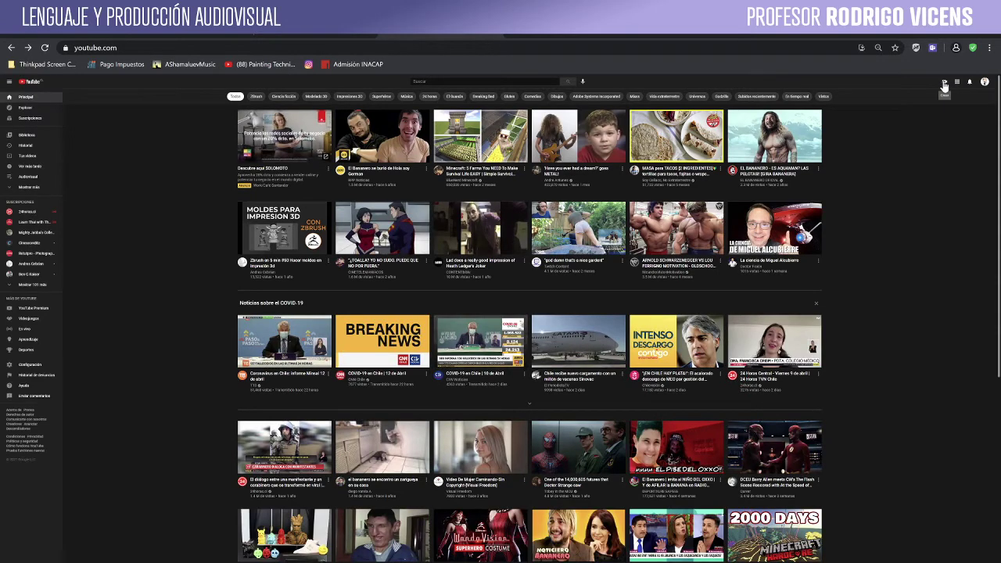
click(943, 83)
click(952, 105)
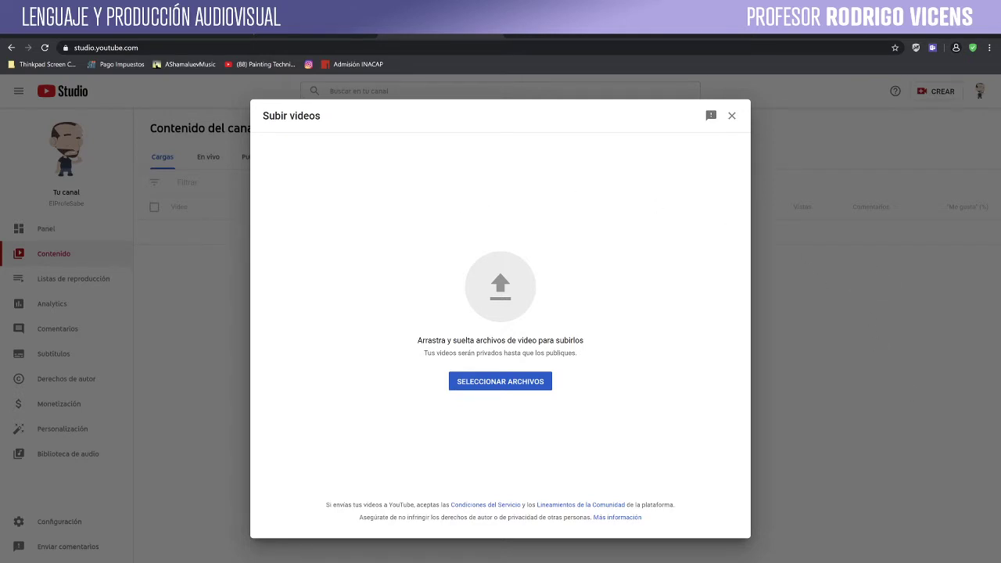
key(super+e)
drag(565, 252, 595, 239)
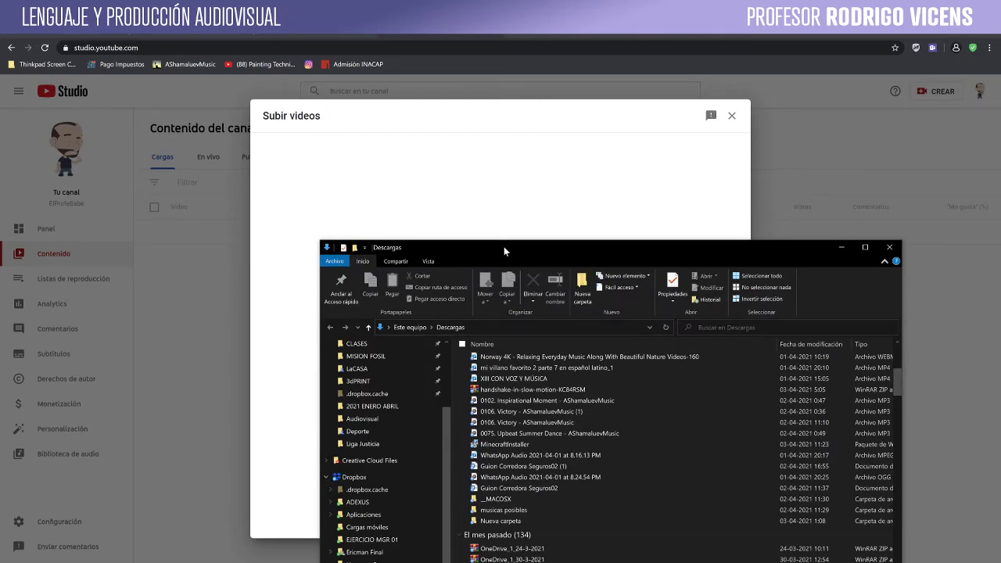
drag(503, 246, 469, 442)
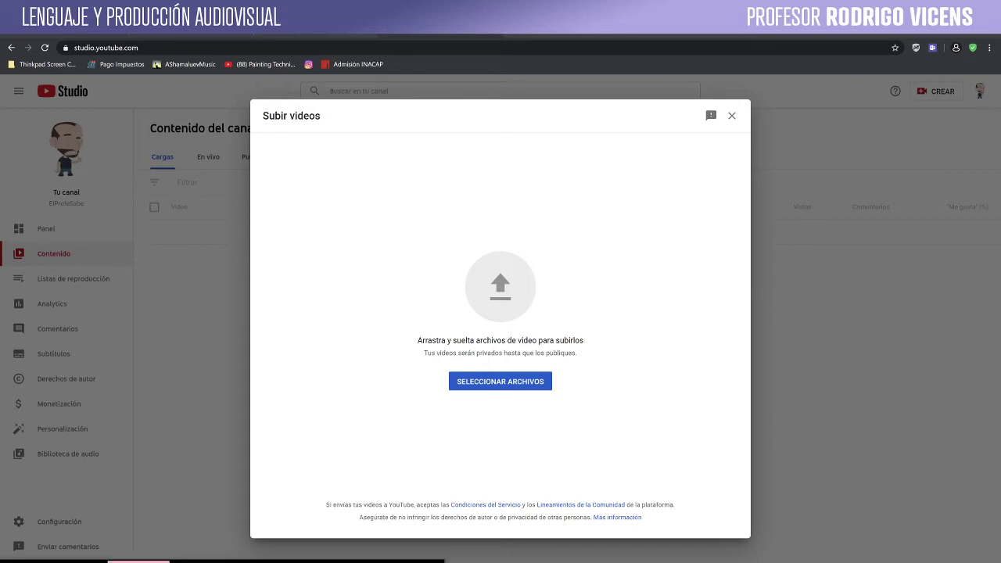
drag(284, 532, 710, 99)
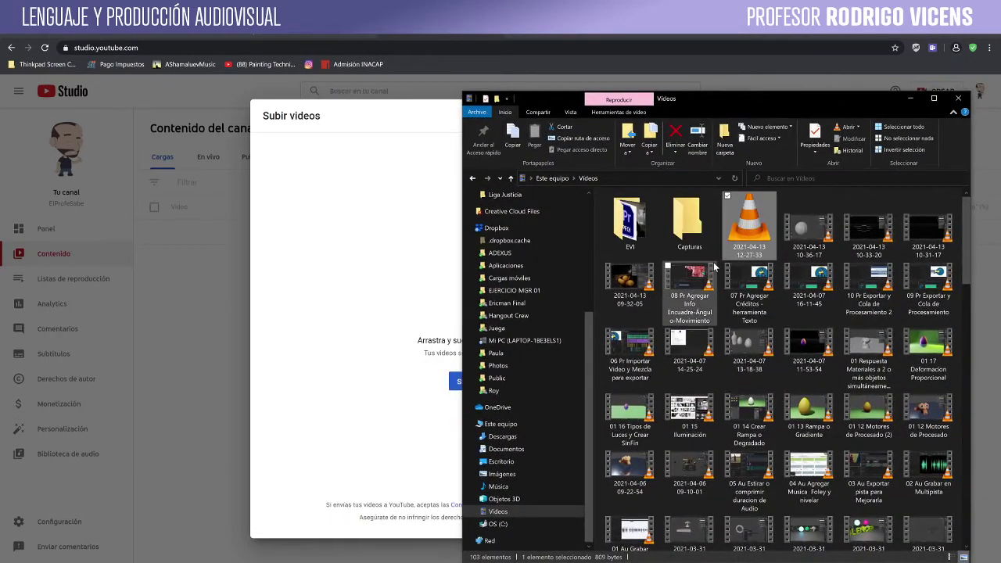
drag(746, 233, 424, 334)
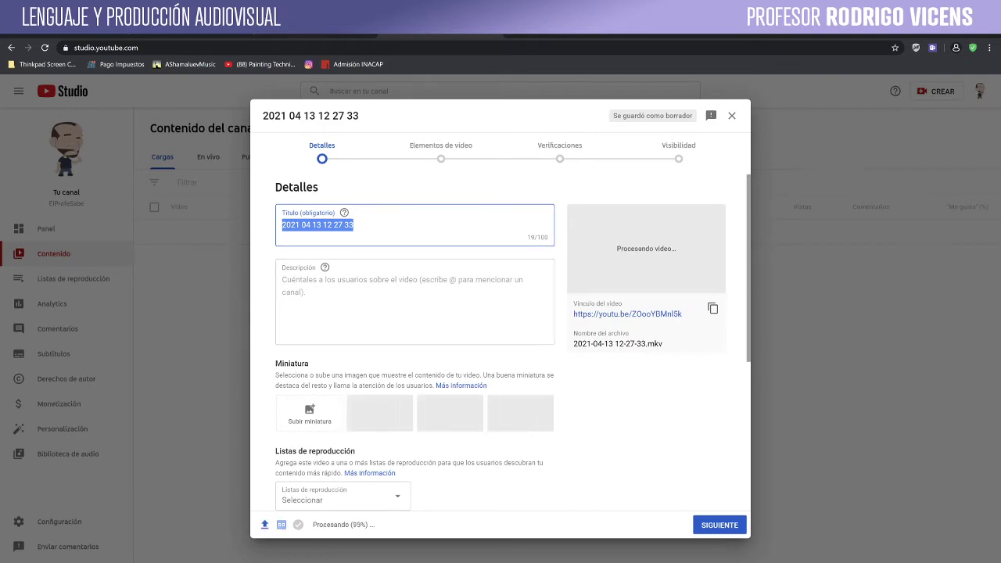
- Replace the video's title with "Proceso Modelado TOM YORK"
drag(354, 225, 268, 228)
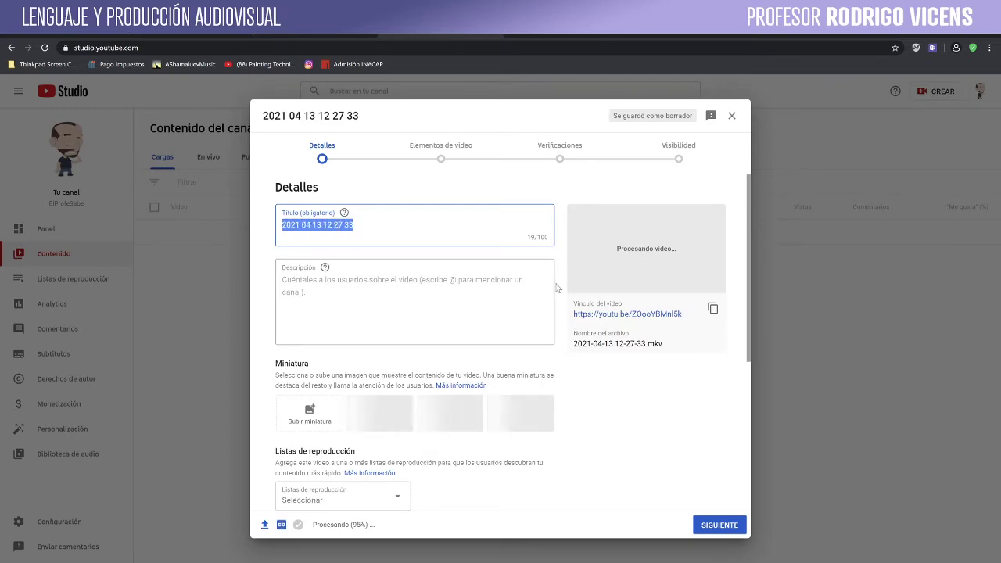
text(Pro)
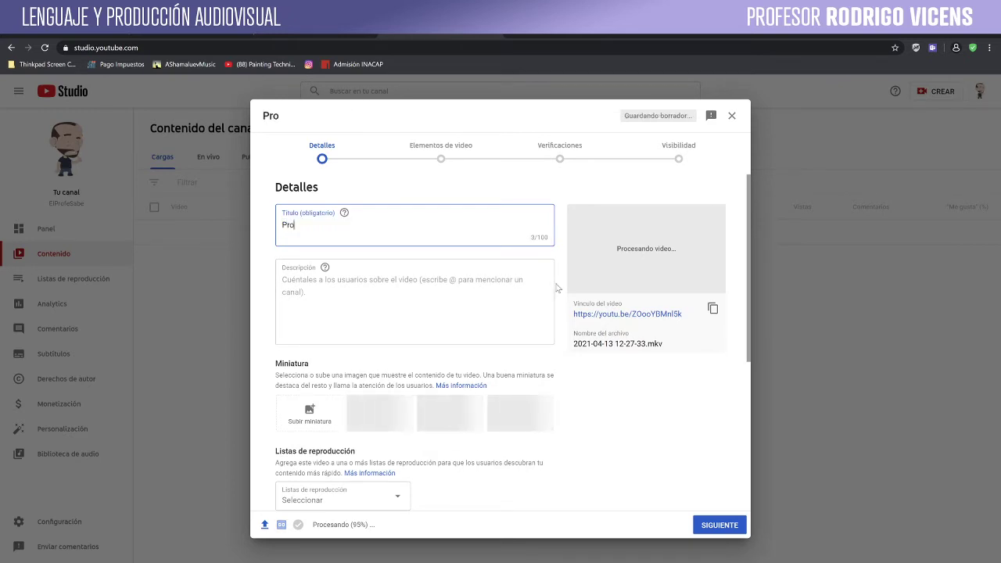
text(ceso Modelado)
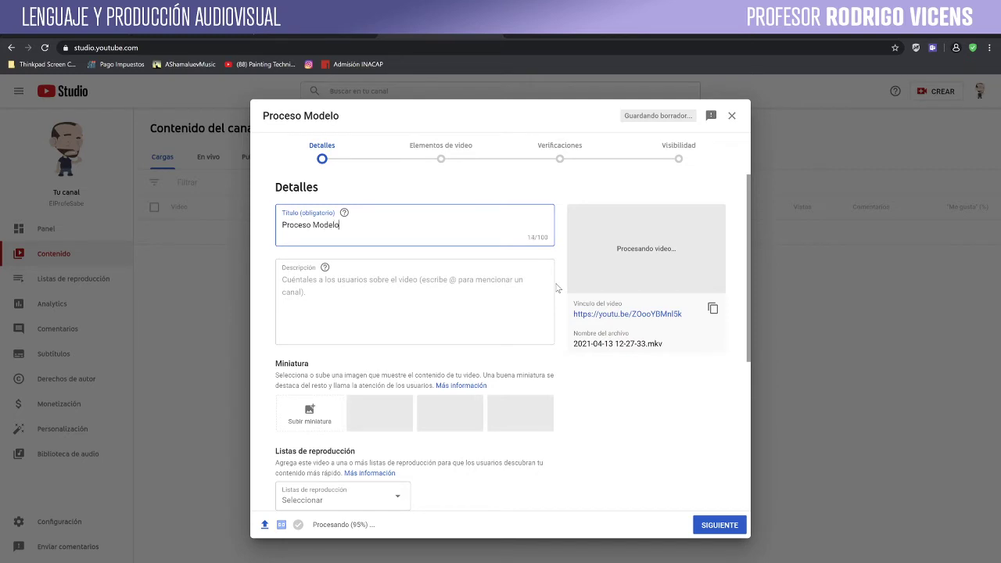
key(BackSpace)
key(BackSpace)
key(BackSpace)
text(o)
key(BackSpace)
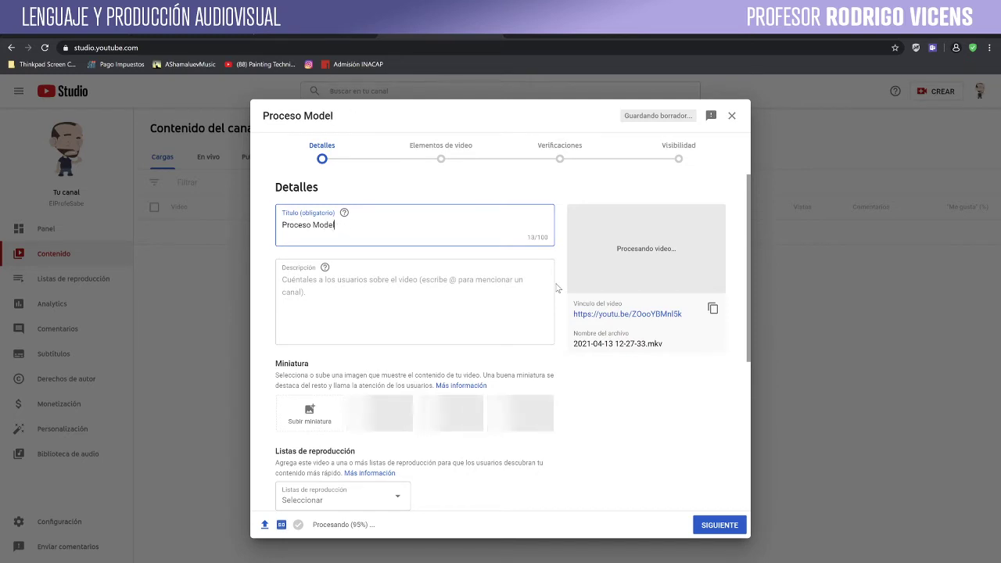
text(ado)
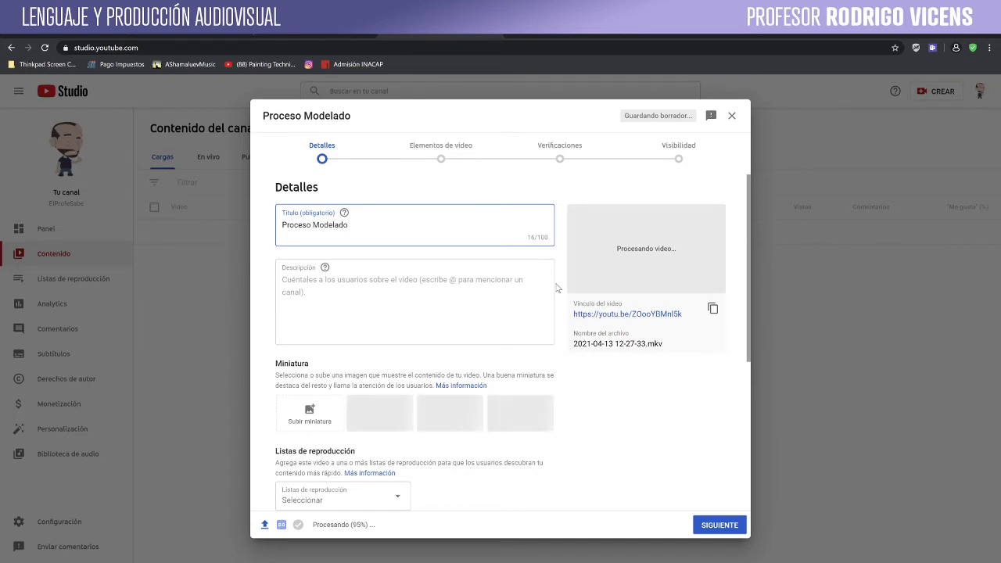
text( TOM YORK)
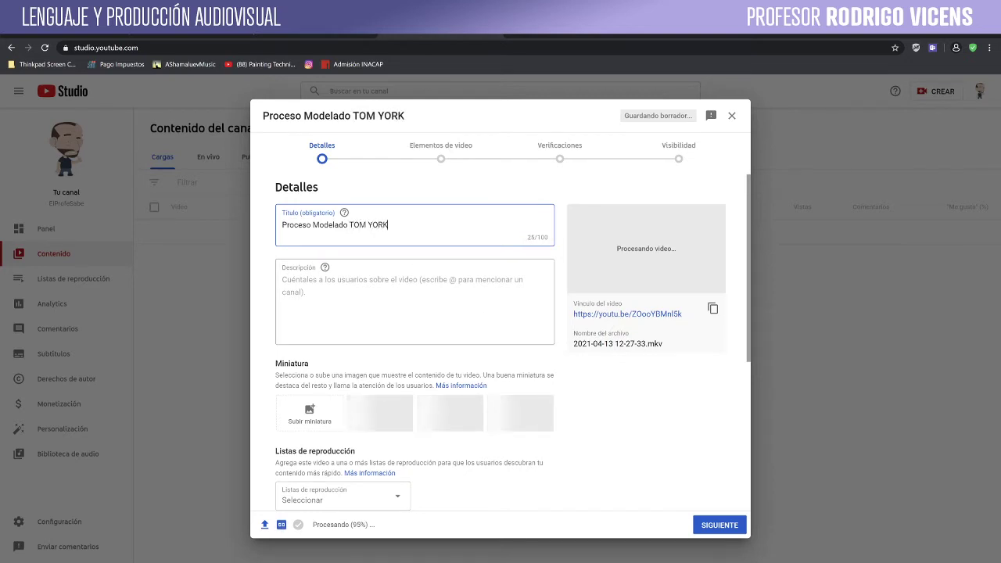
- Enter the video description "Este trabajo fue realizado para la asignatura de Laboratorio Digital 3D"
click(414, 301)
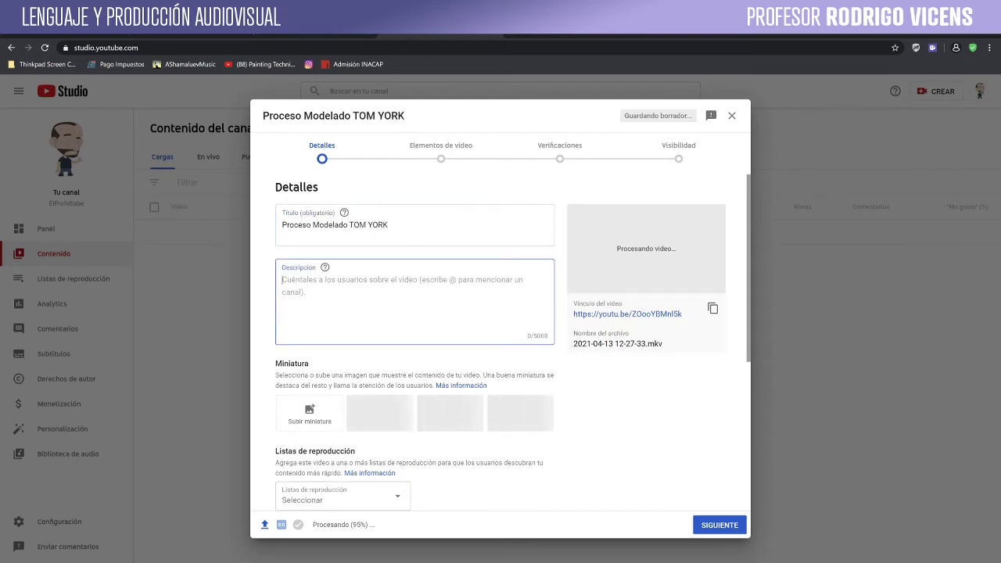
text(Est)
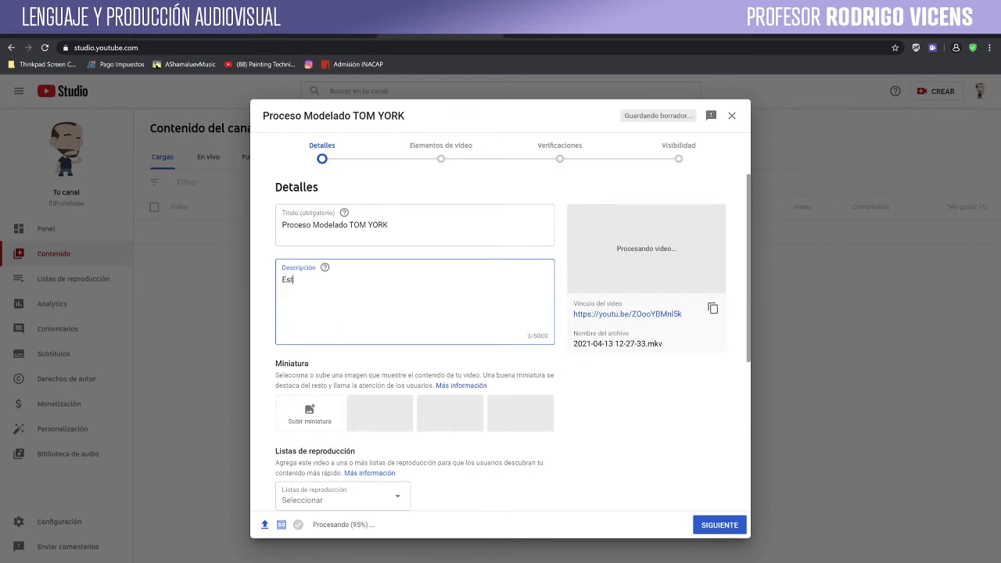
text(e trabajo fue)
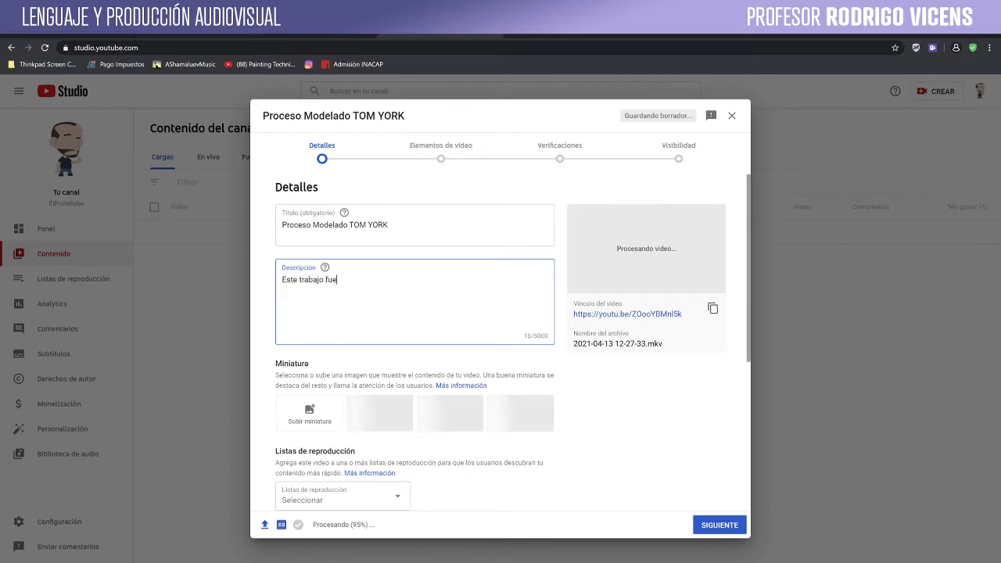
text( realizado durant)
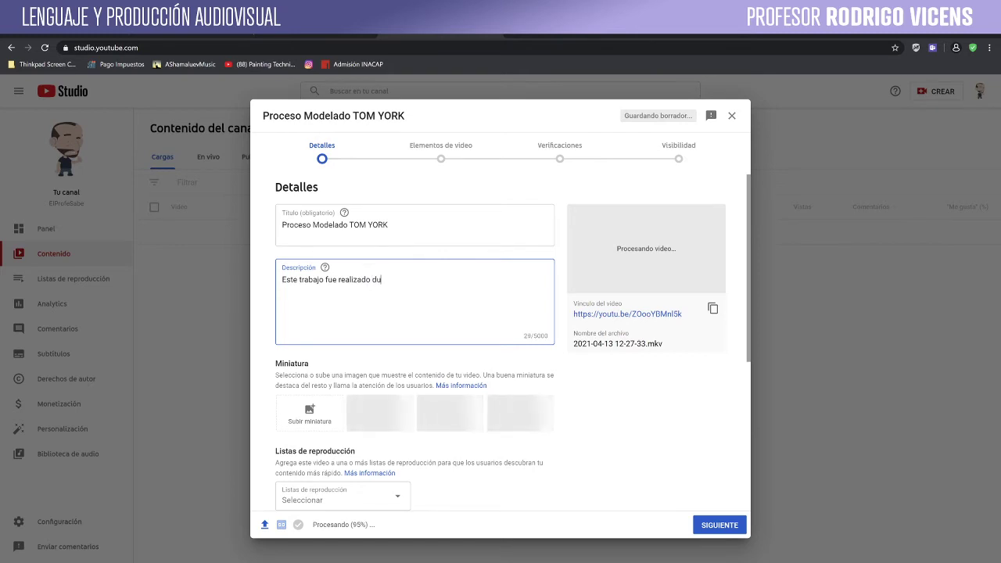
key(BackSpace)
key(BackSpace)
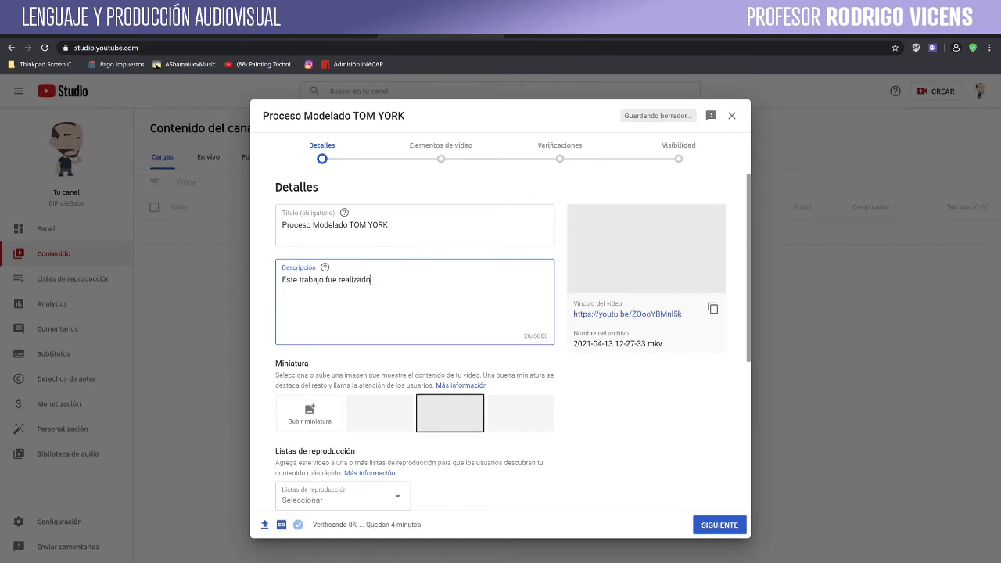
text(para la asi)
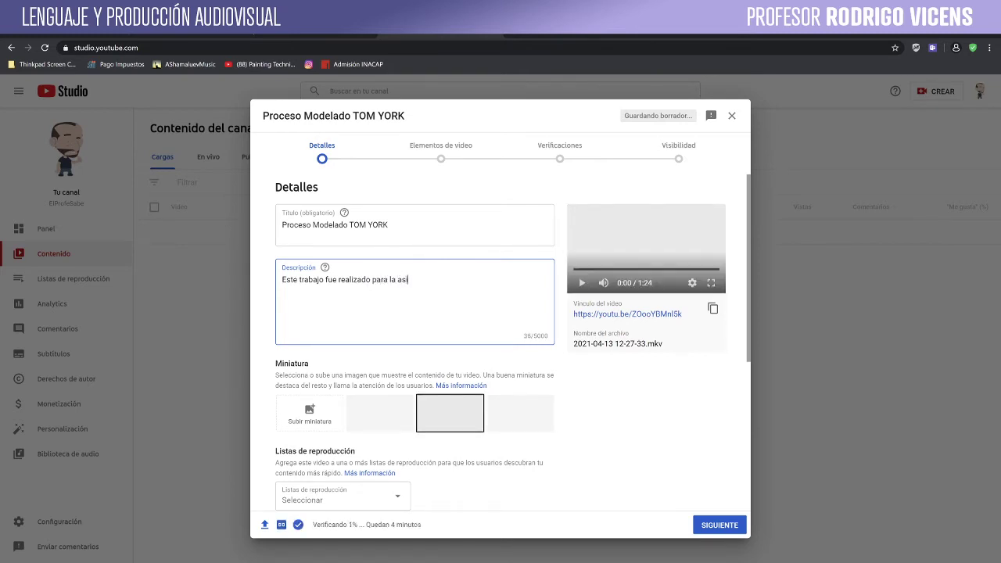
text(gnatura de Laboratorio Digit)
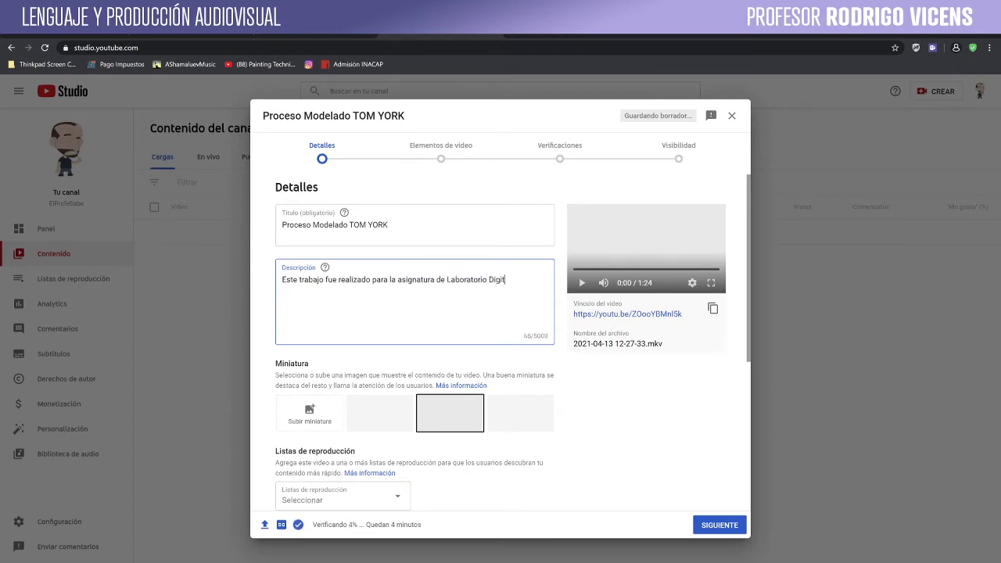
text(al 3)
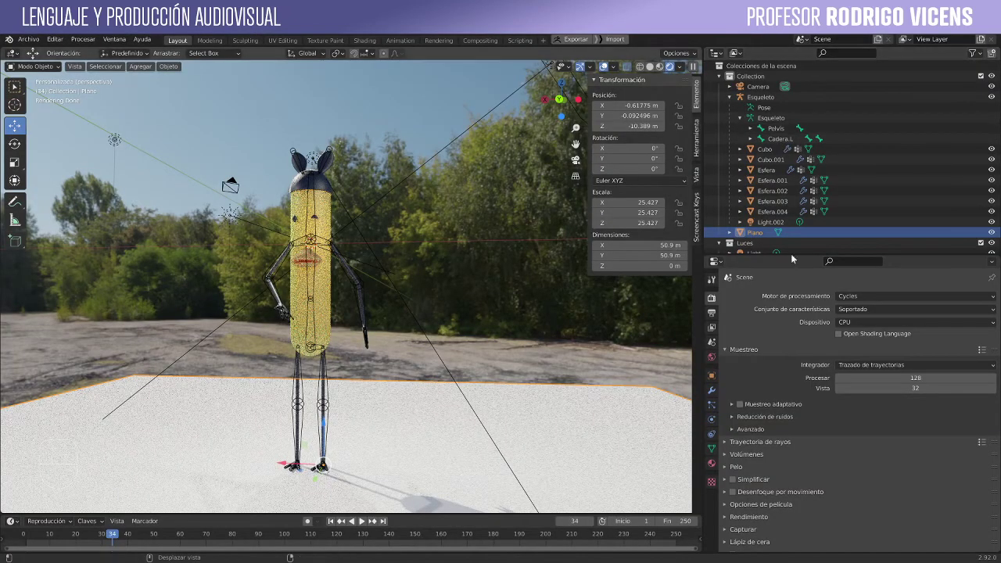
- In Blender, set the render device to GPU and switch the render engine to Eevee
click(870, 322)
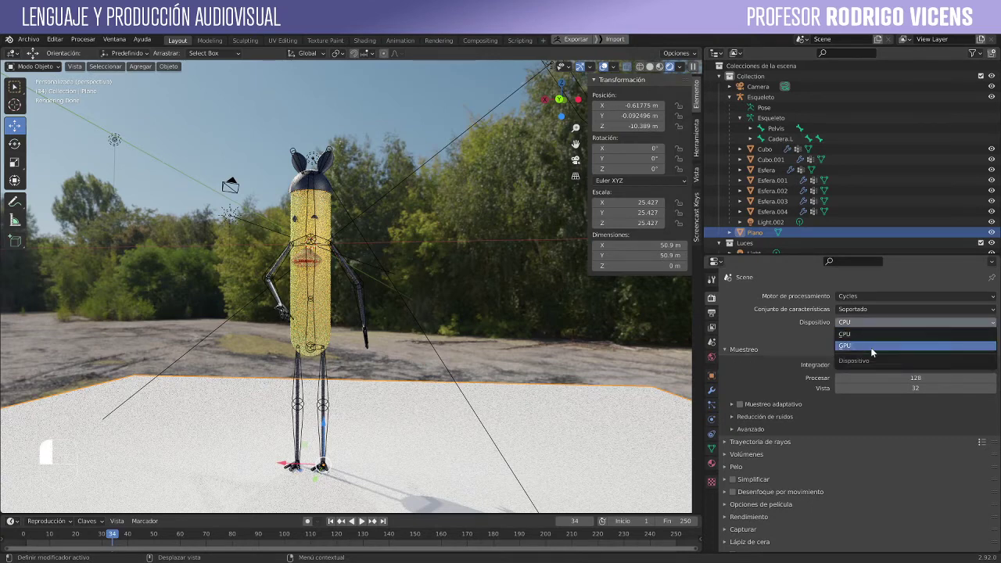
click(869, 347)
click(869, 347)
click(867, 296)
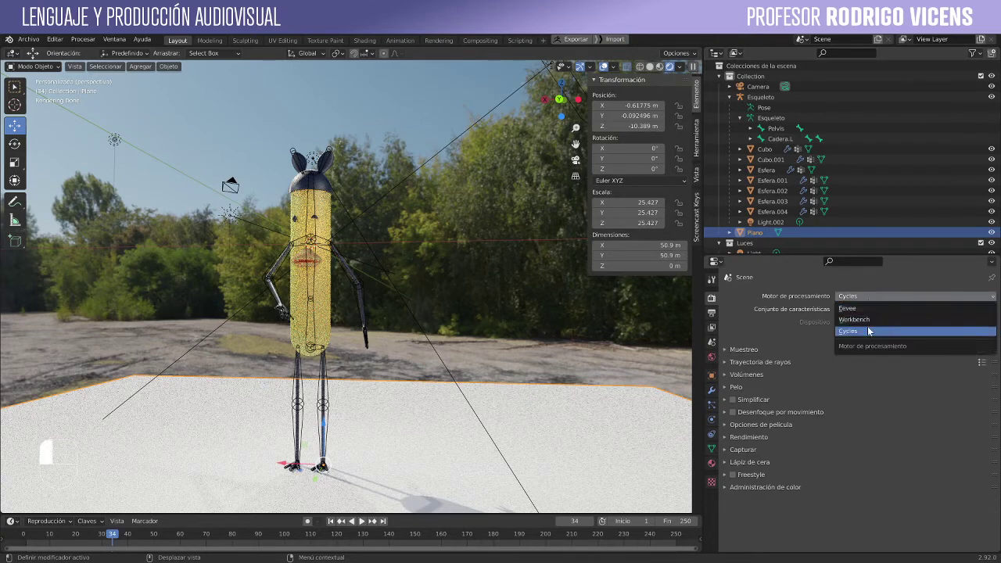
click(866, 308)
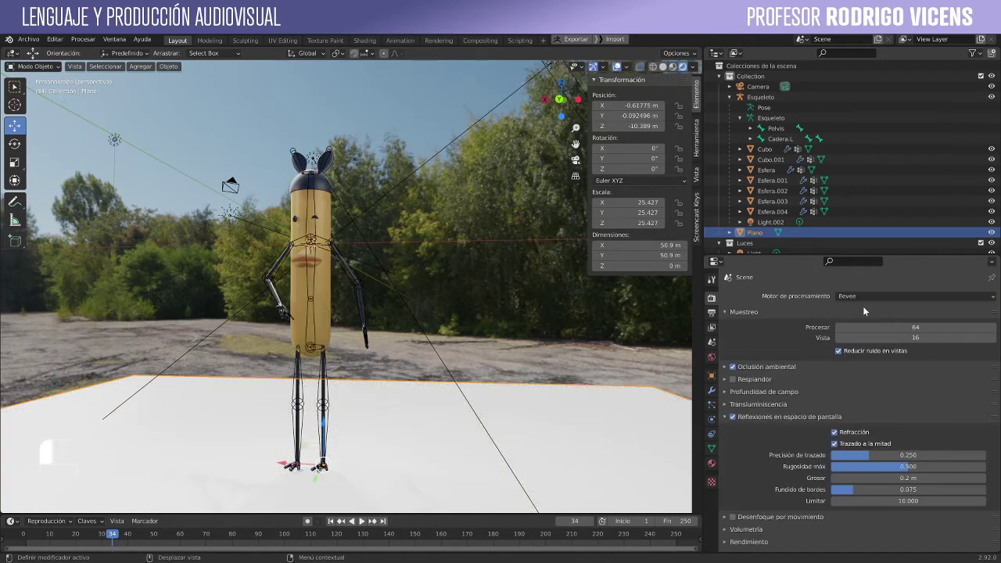
click(530, 301)
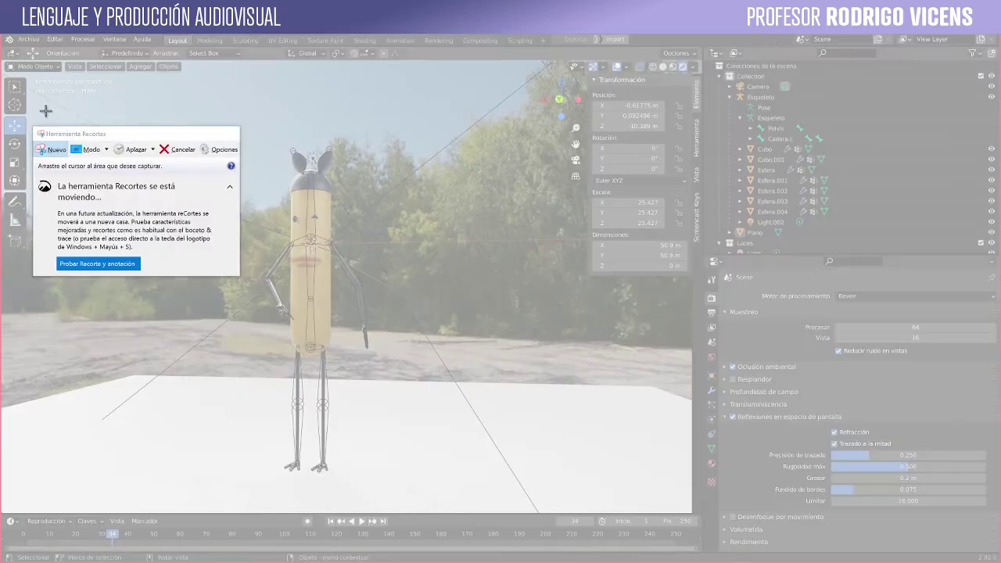
drag(46, 110, 634, 497)
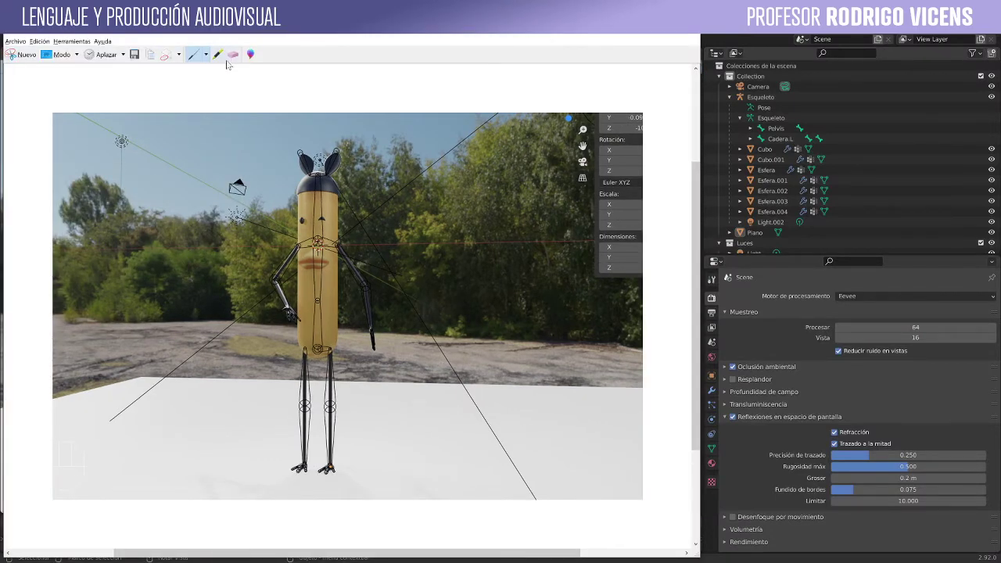
click(134, 54)
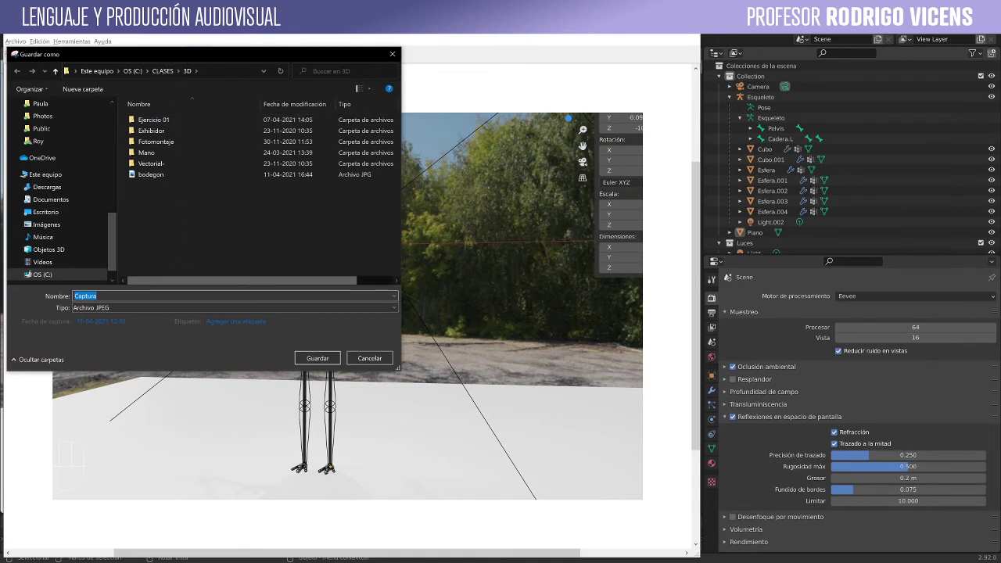
click(85, 295)
key(ctrl+a)
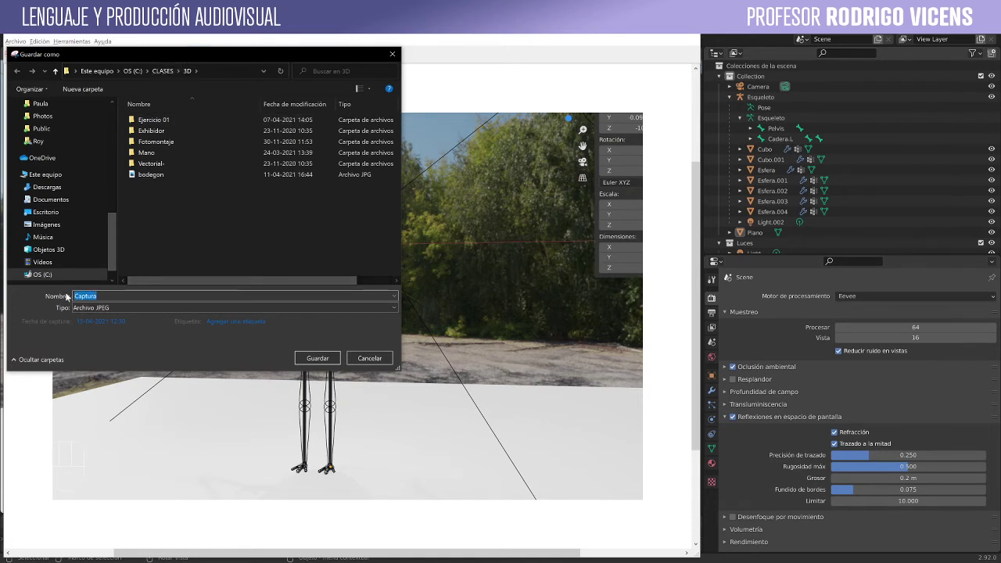
text(Thu)
text(mnau)
text(l Tom York)
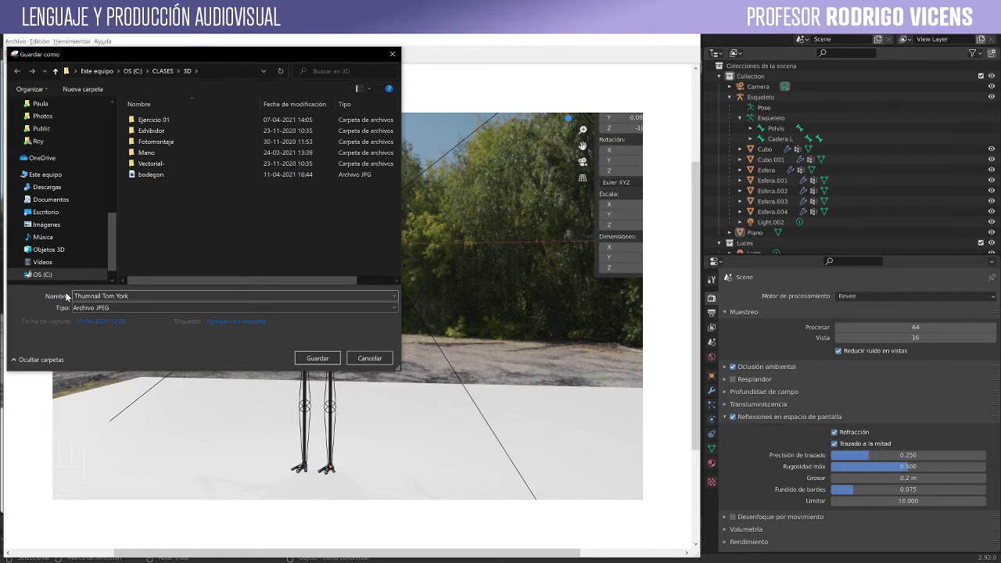
click(317, 358)
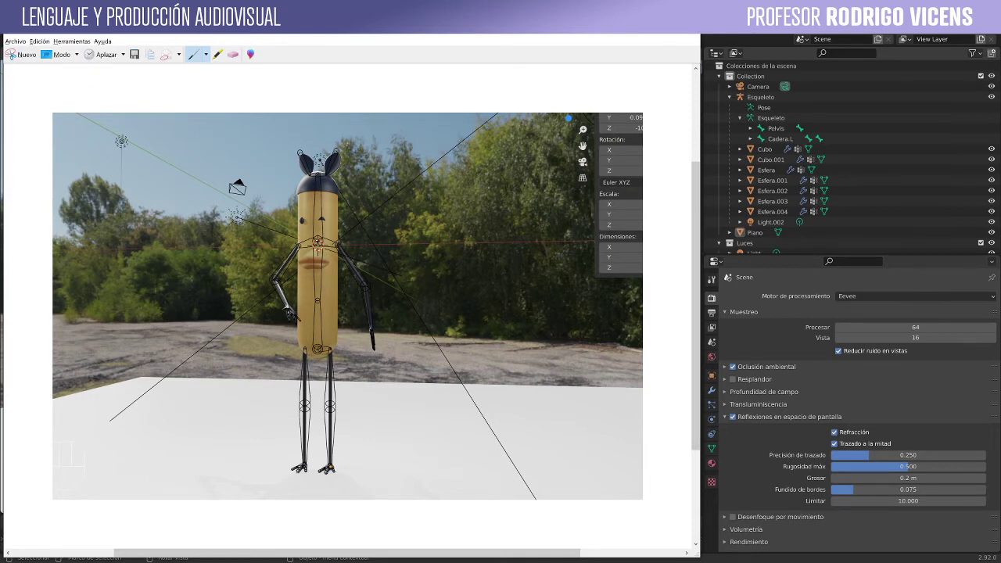
- Switch back to YouTube Studio and upload the image "Thumnail Tom York" from the CLASES > 3D folder as the video's thumbnail
key(alt+Tab)
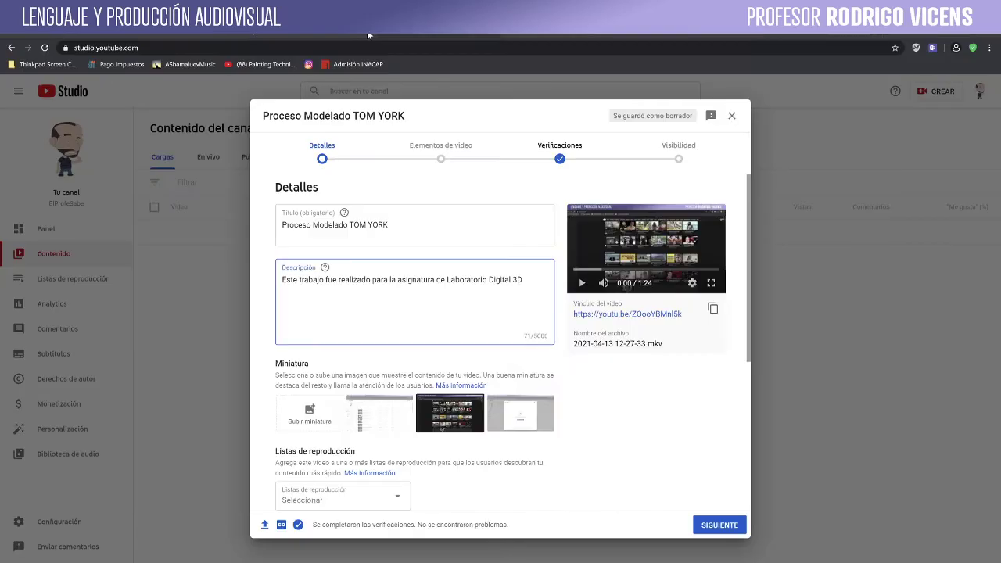
click(324, 436)
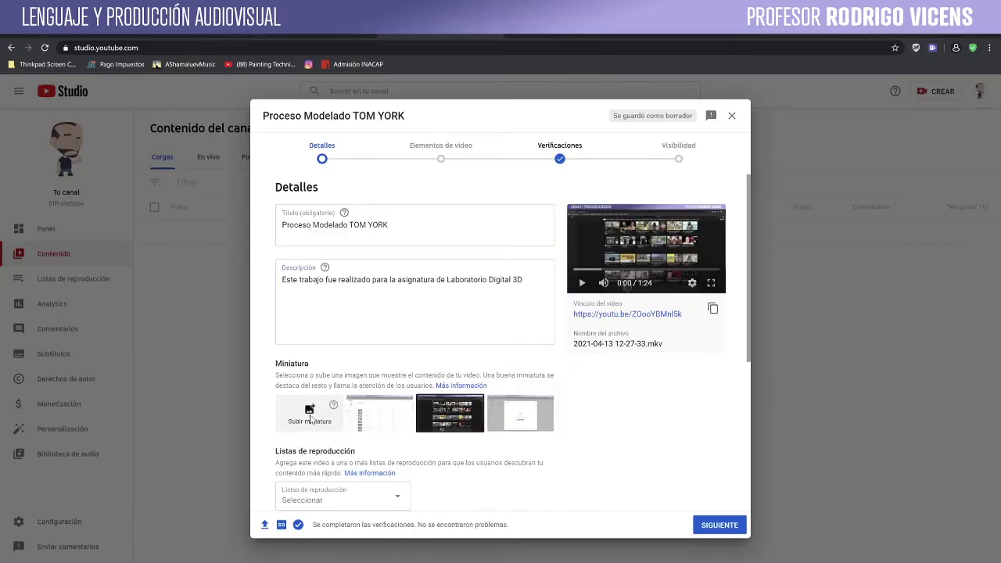
click(320, 435)
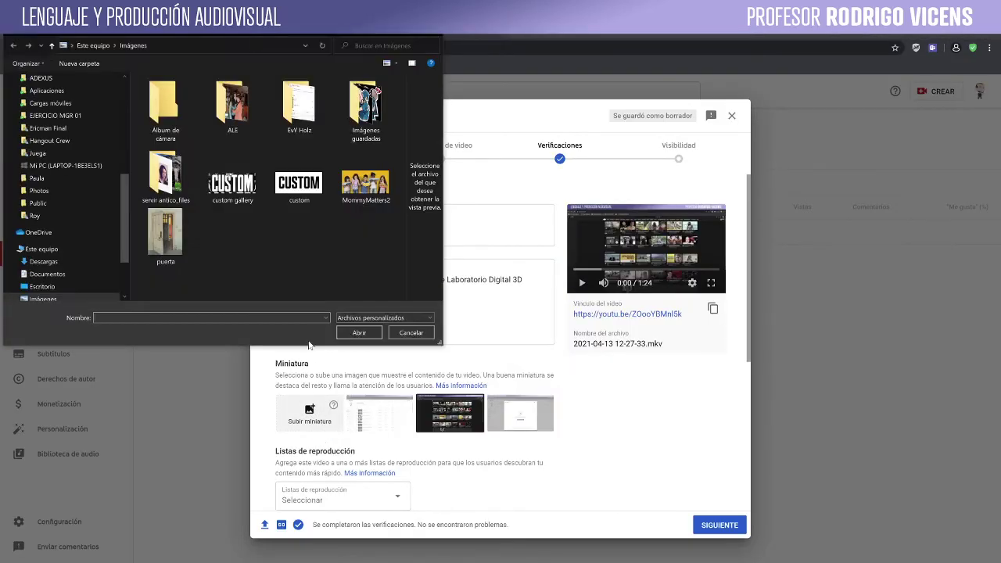
scroll(103, 125, up, 5)
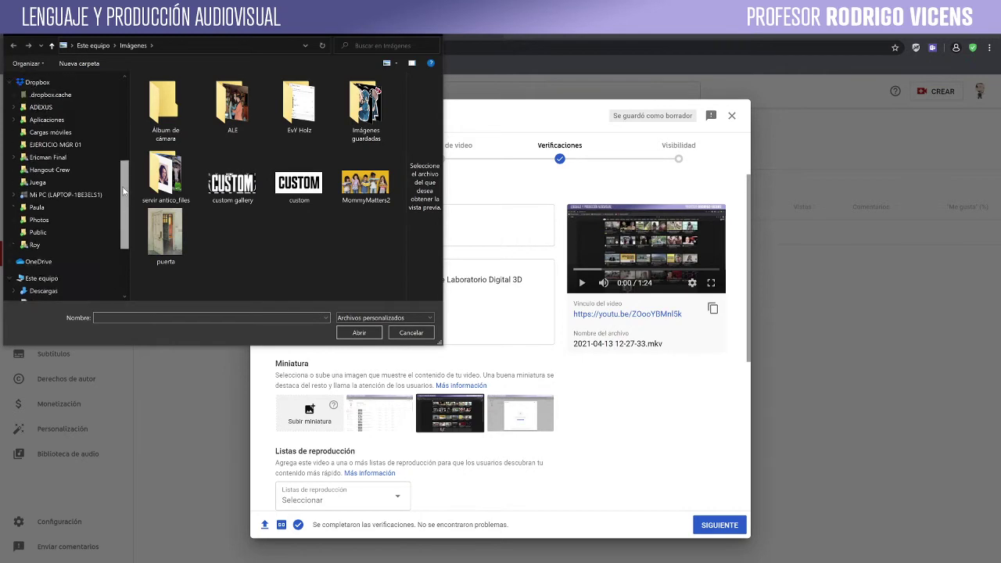
click(48, 149)
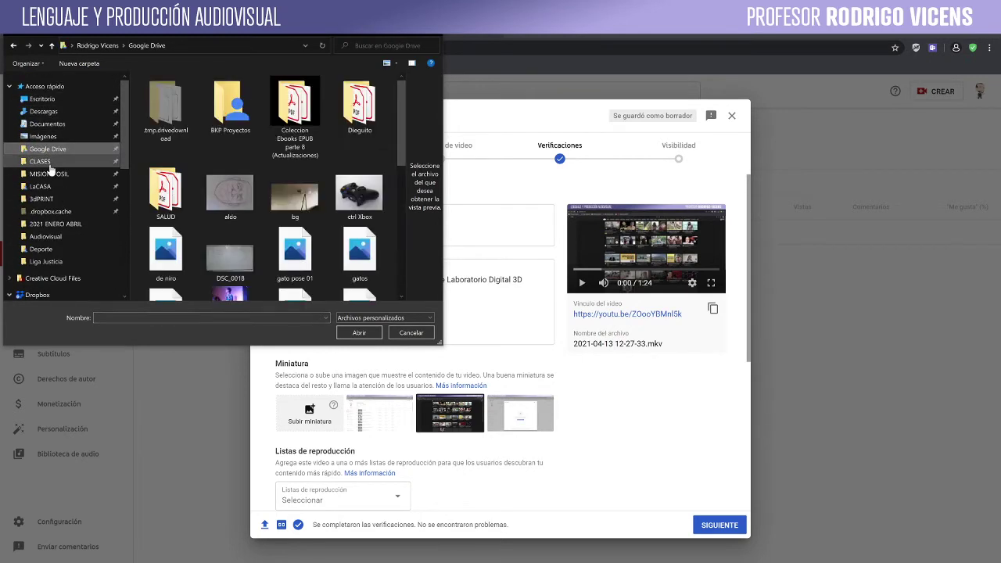
click(65, 162)
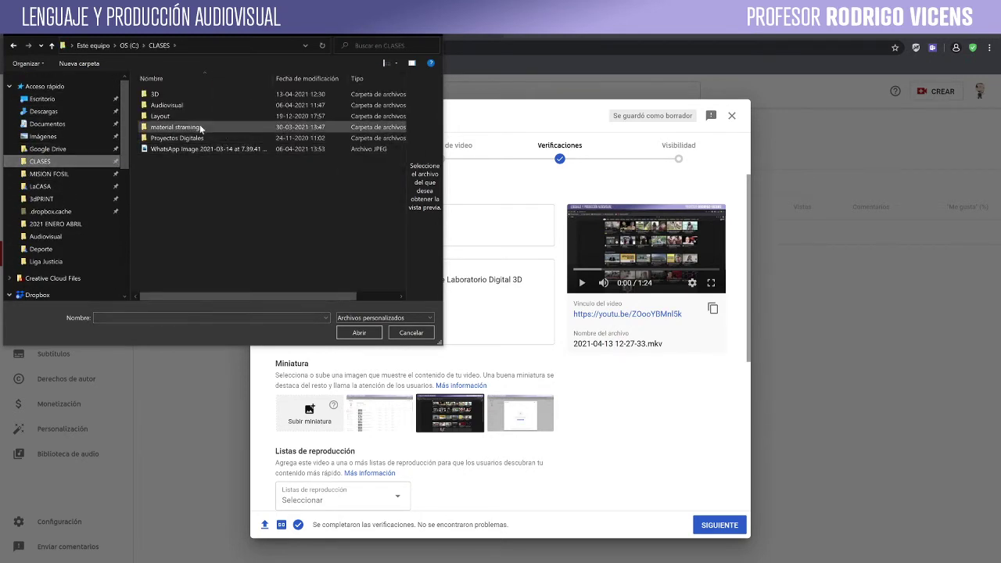
double_click(173, 95)
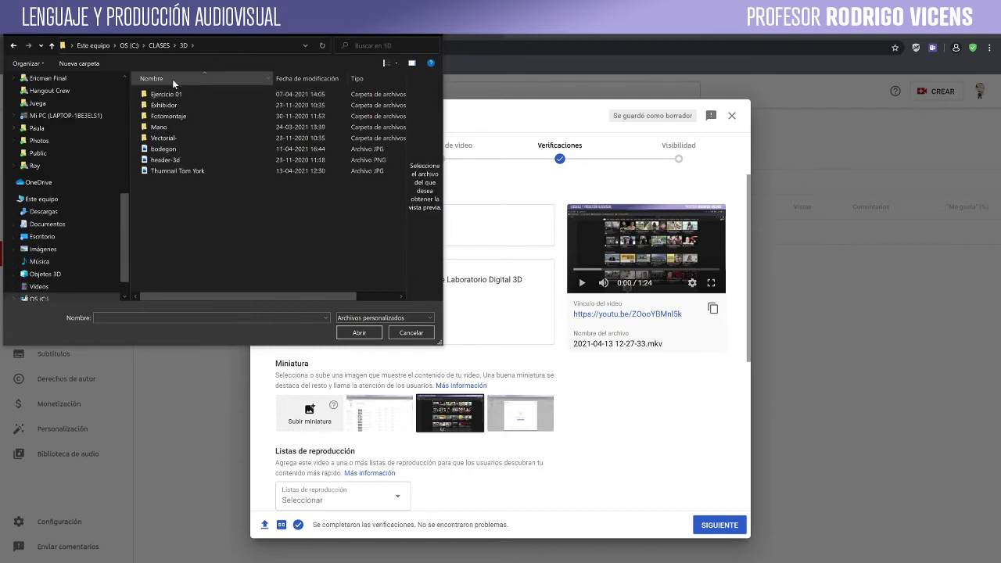
double_click(193, 171)
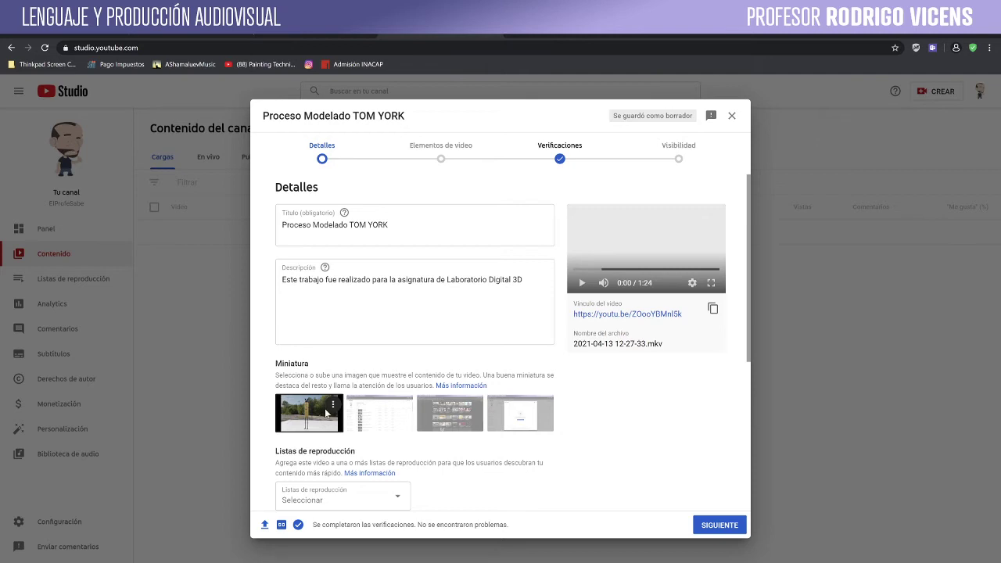
- Look over the playlists available for the video without selecting any
scroll(481, 475, down, 3)
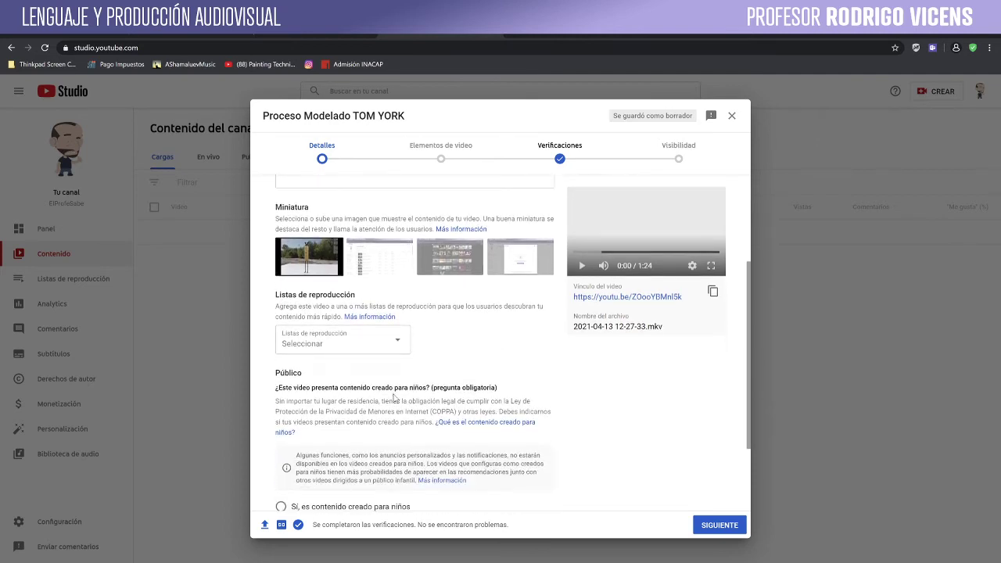
click(393, 349)
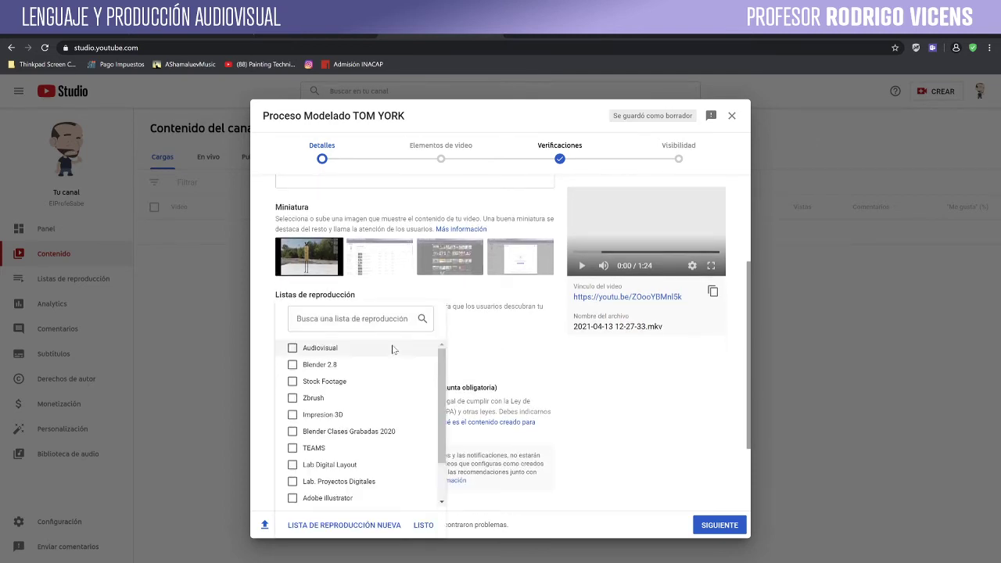
click(557, 370)
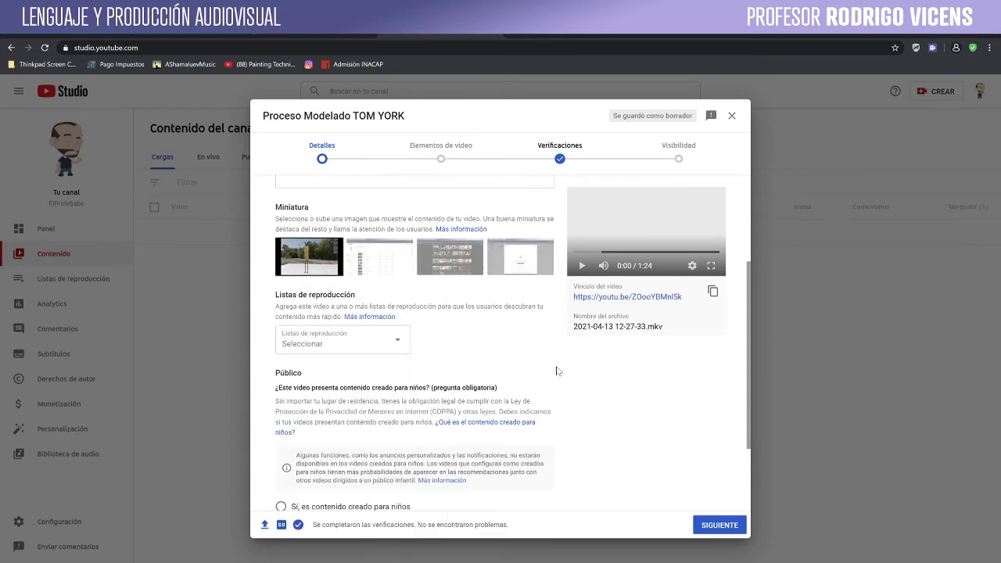
- Set the video's audience to "No, no es contenido creado para niños"
scroll(574, 403, down, 2)
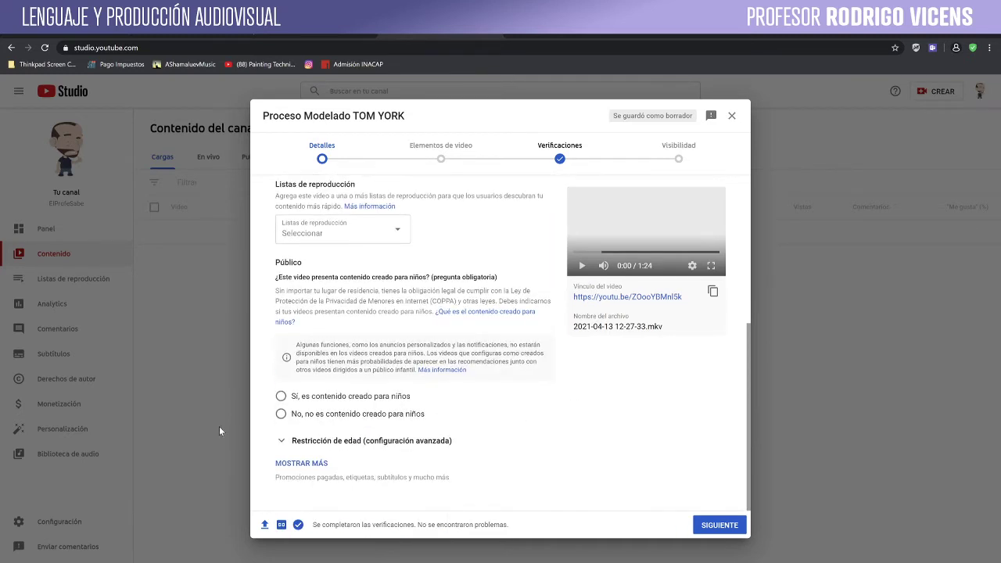
click(281, 396)
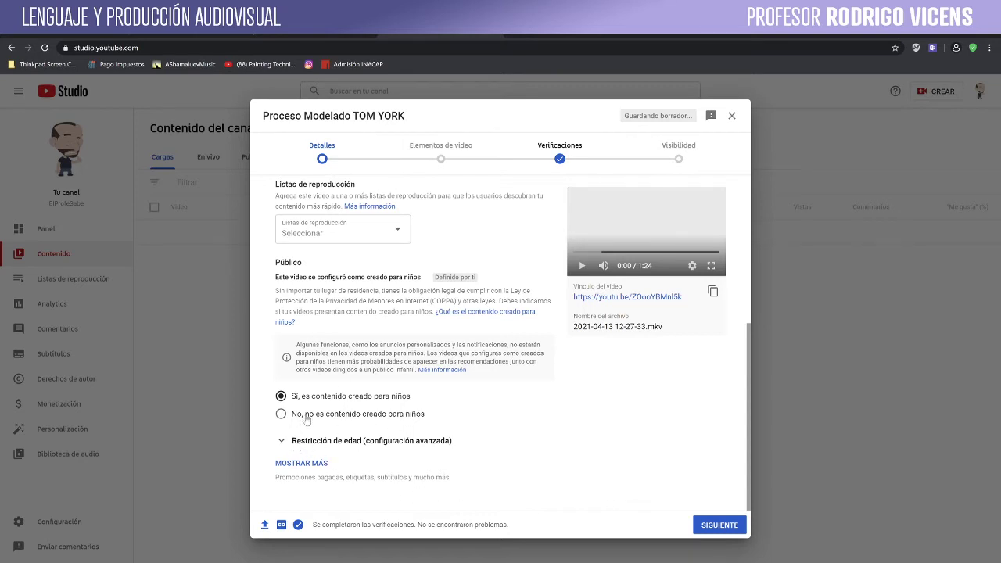
click(282, 416)
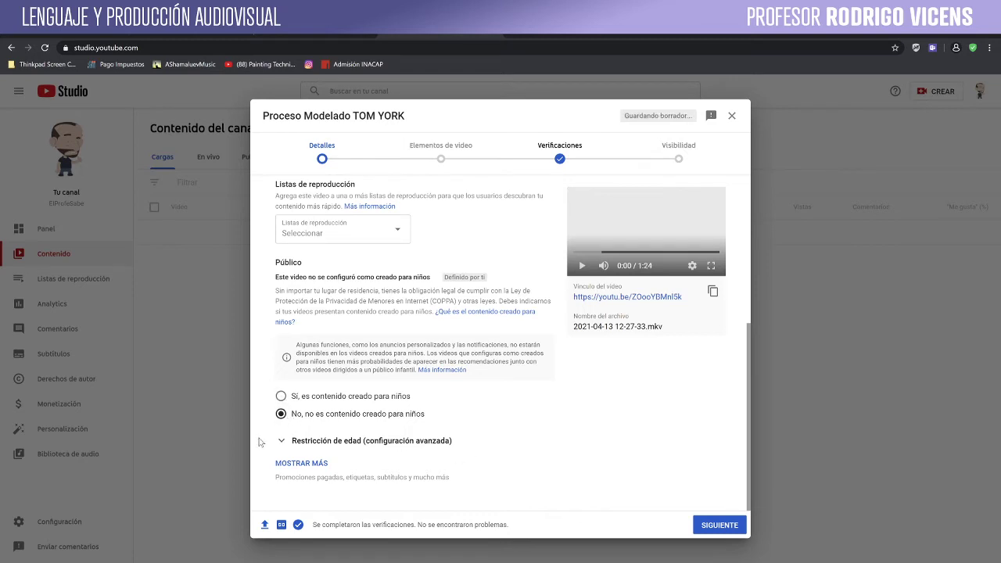
click(281, 396)
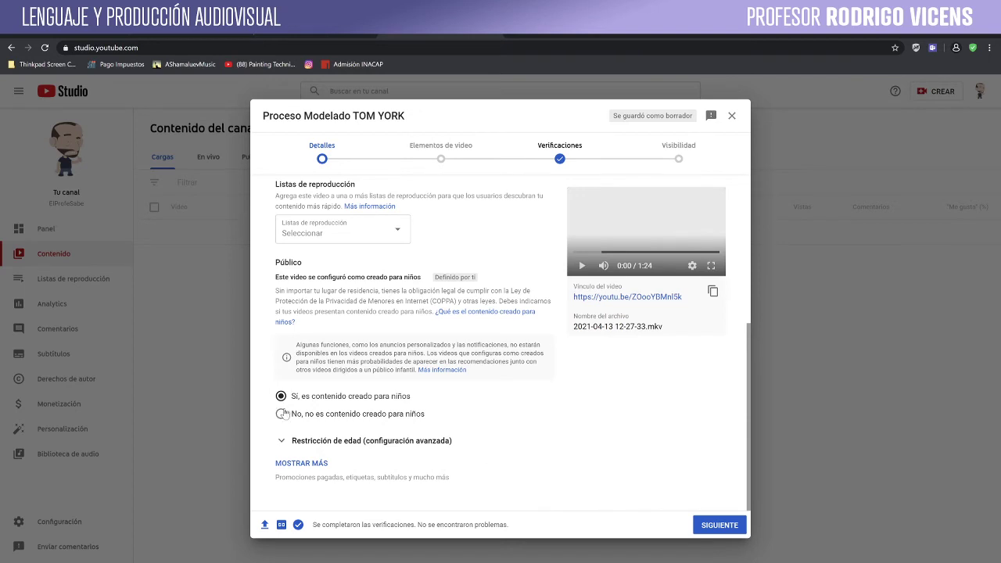
click(317, 421)
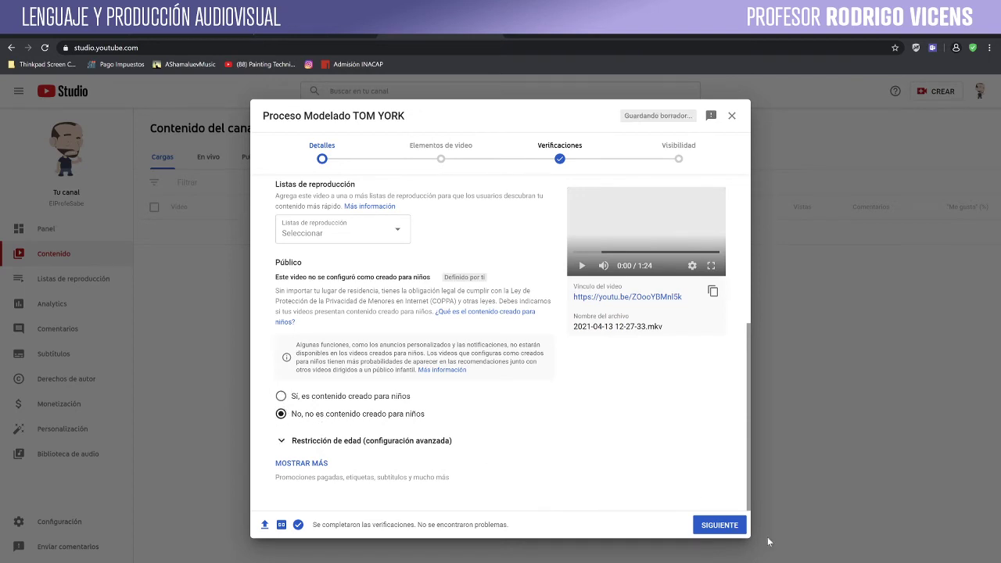
- Continue to the visibility stage without adding video elements, set the video to "No listado" and copy its link
click(712, 531)
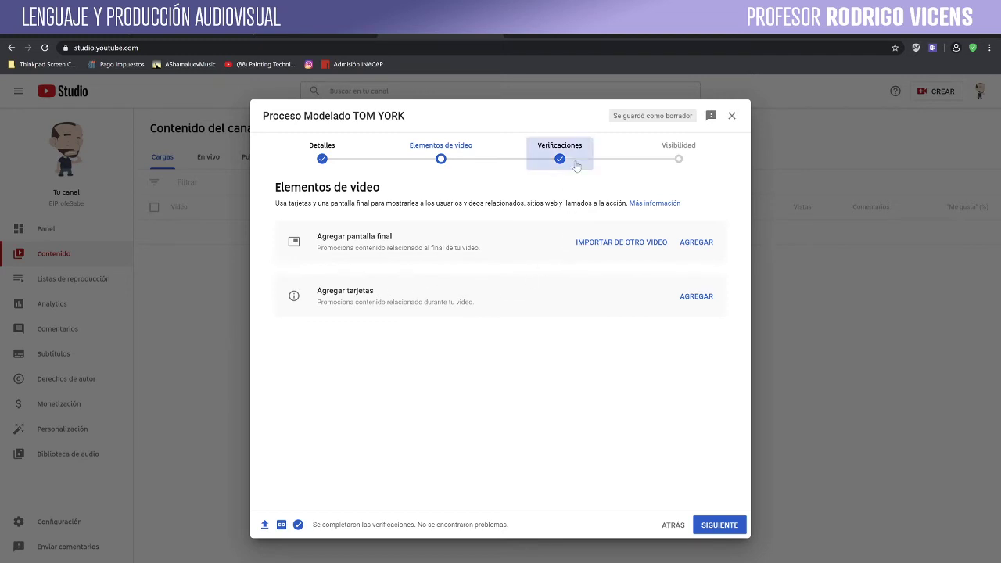
click(719, 525)
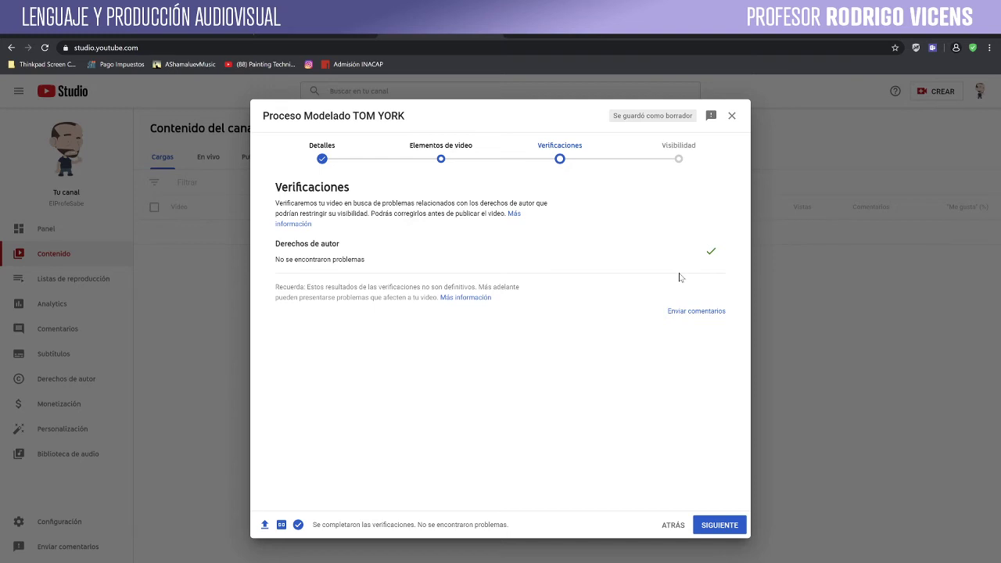
click(682, 162)
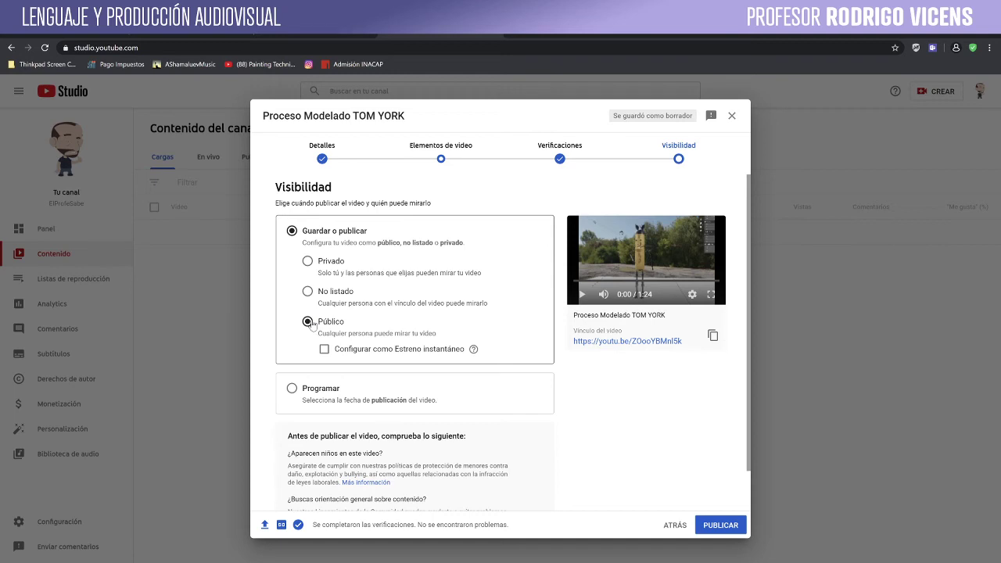
click(307, 291)
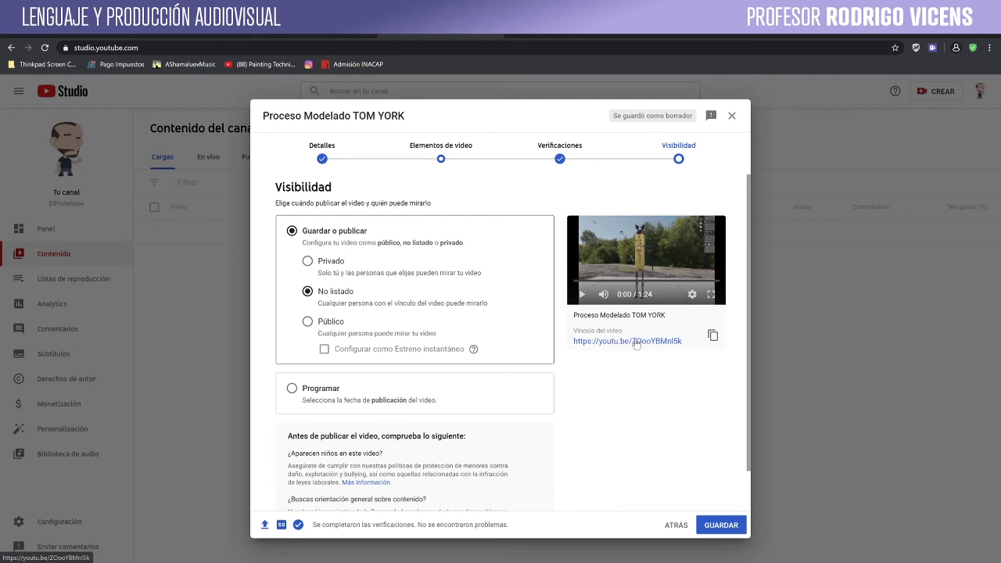
click(712, 336)
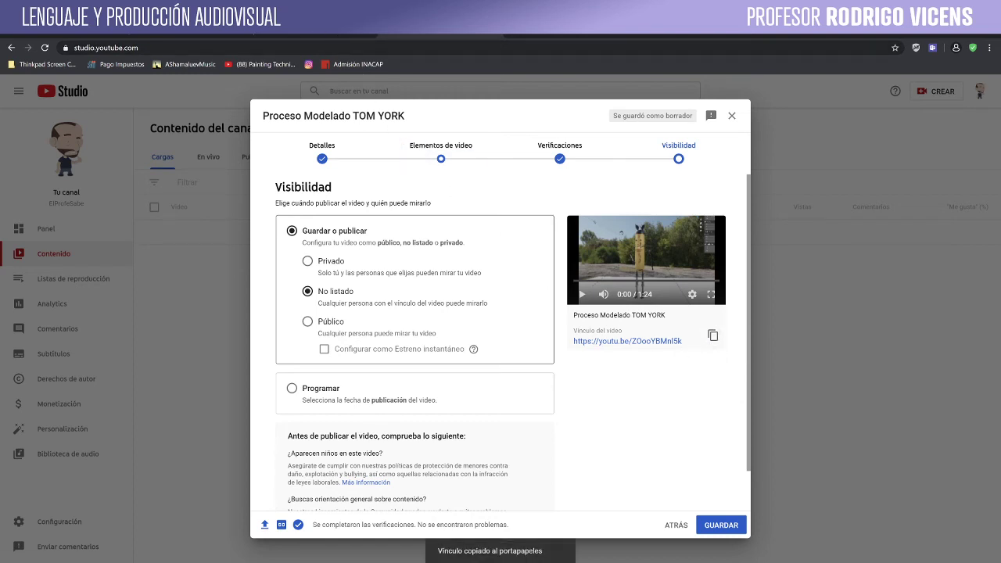
- Switch to Microsoft Teams and close the open video file to return to the list of teams
mouse_move(280, 51)
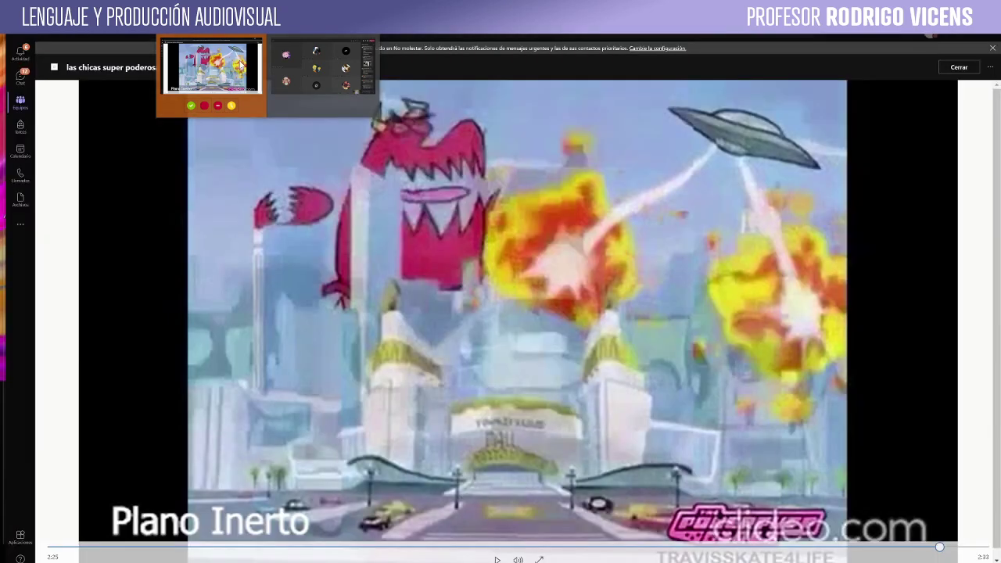
click(211, 67)
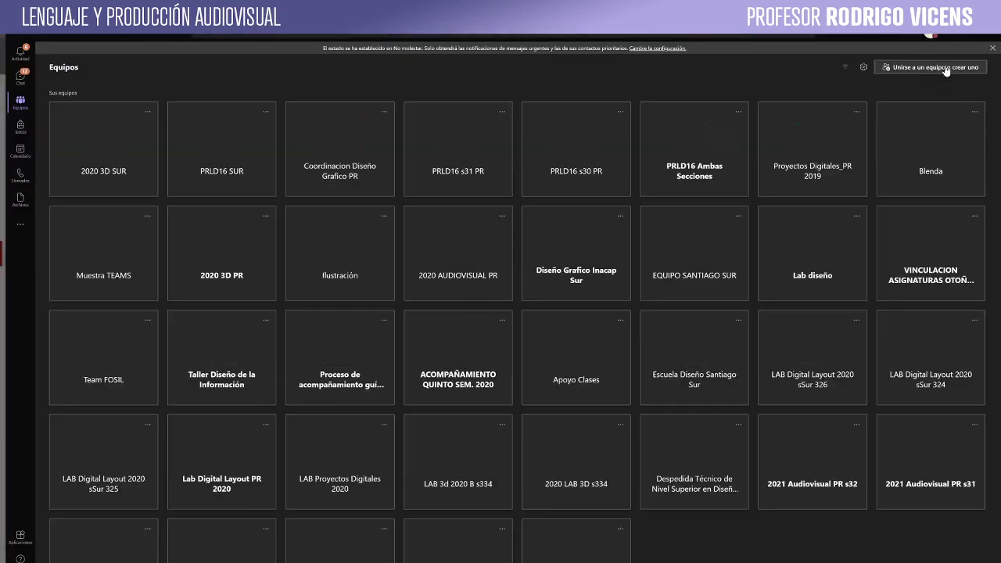
click(952, 68)
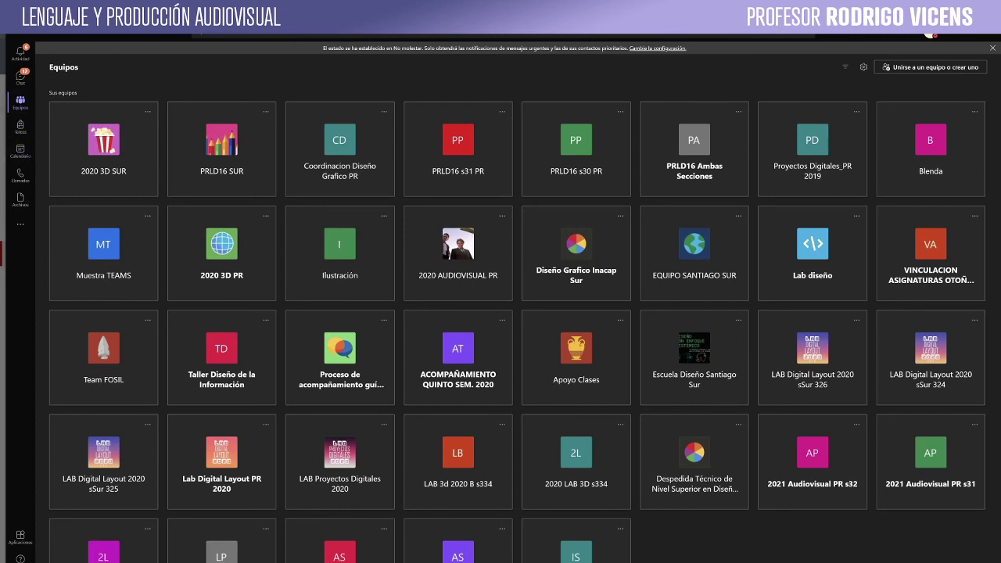
mouse_move(263, 41)
click(313, 65)
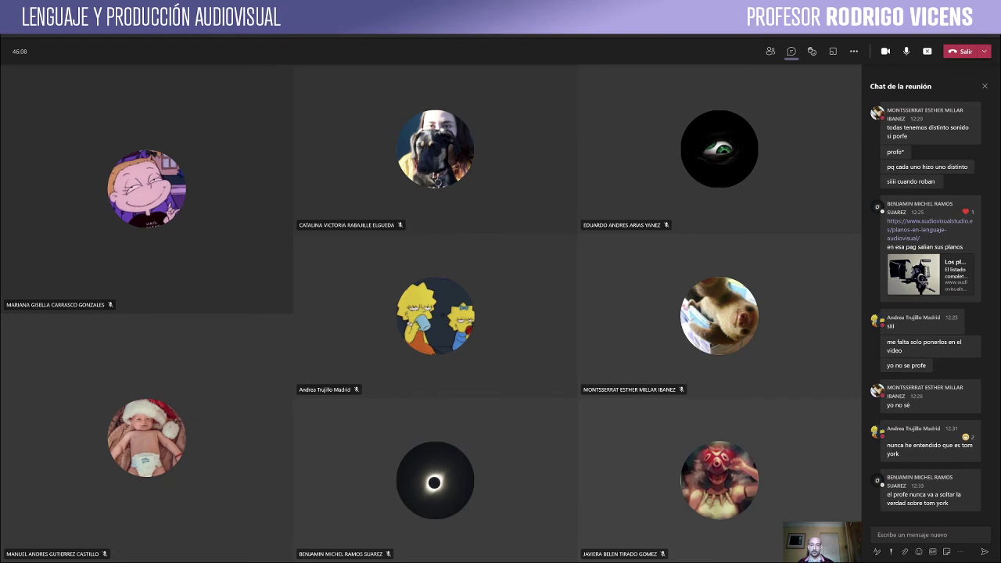
click(242, 86)
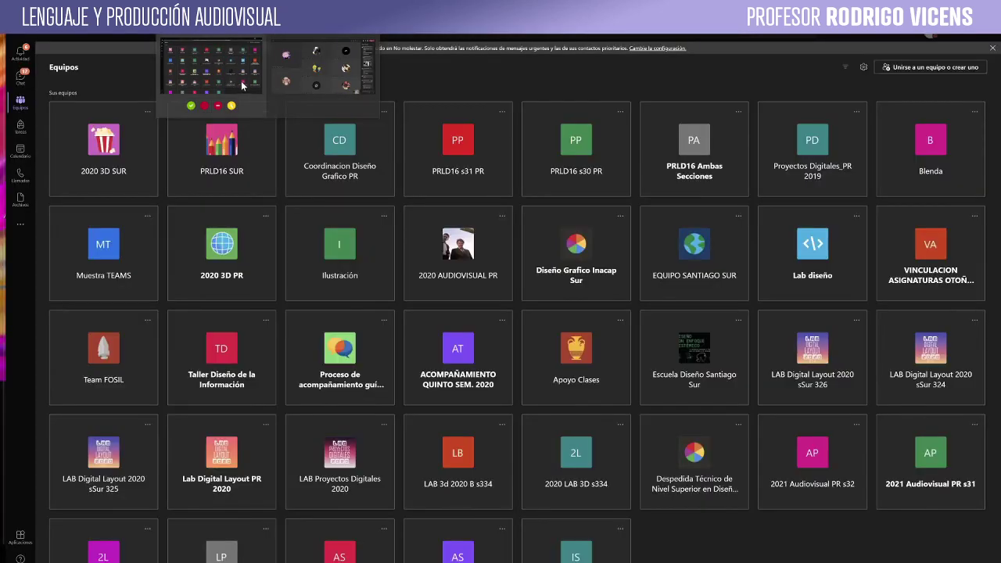
scroll(516, 432, down, 2)
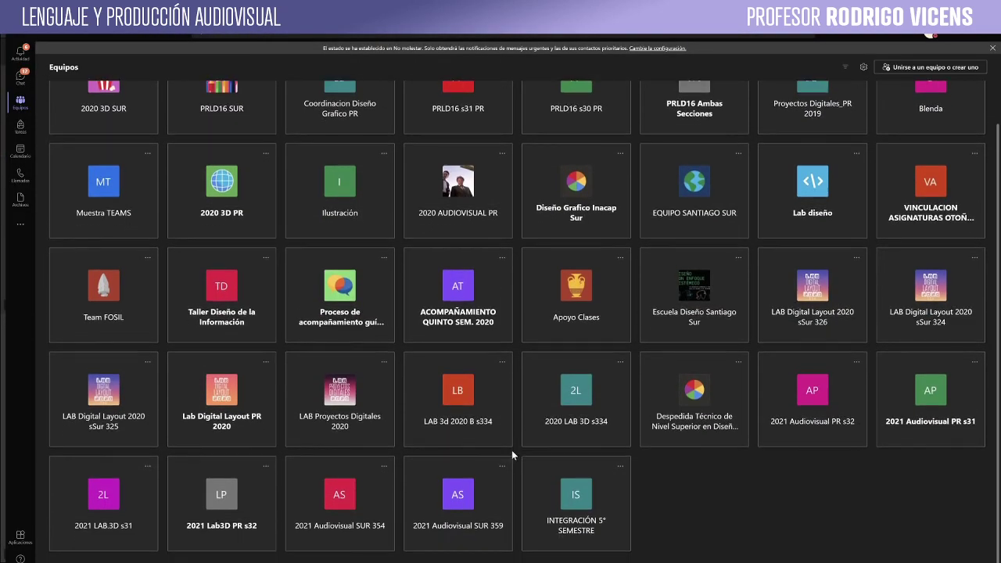
click(233, 491)
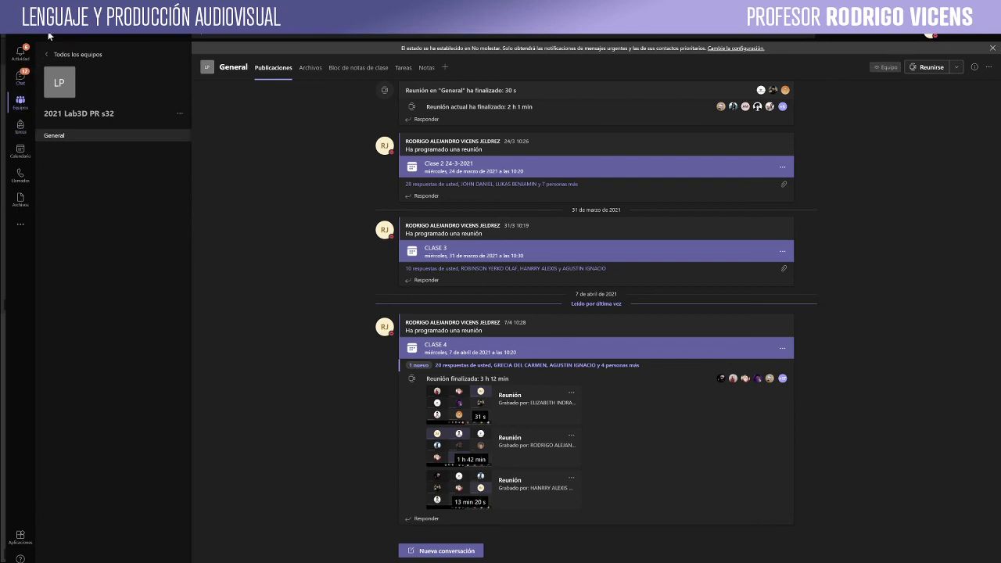
click(74, 54)
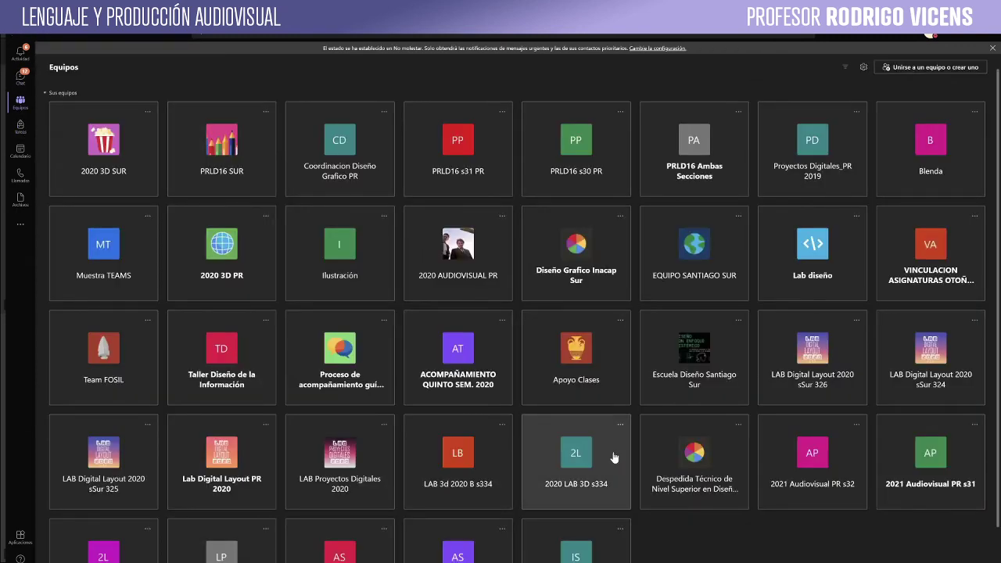
- Open "Lista Enlaces 01 S32.xlsx" from the ENLACE ENTREGA 01 folder in the files of the team "2021 Audiovisual PR s32"
scroll(594, 462, down, 2)
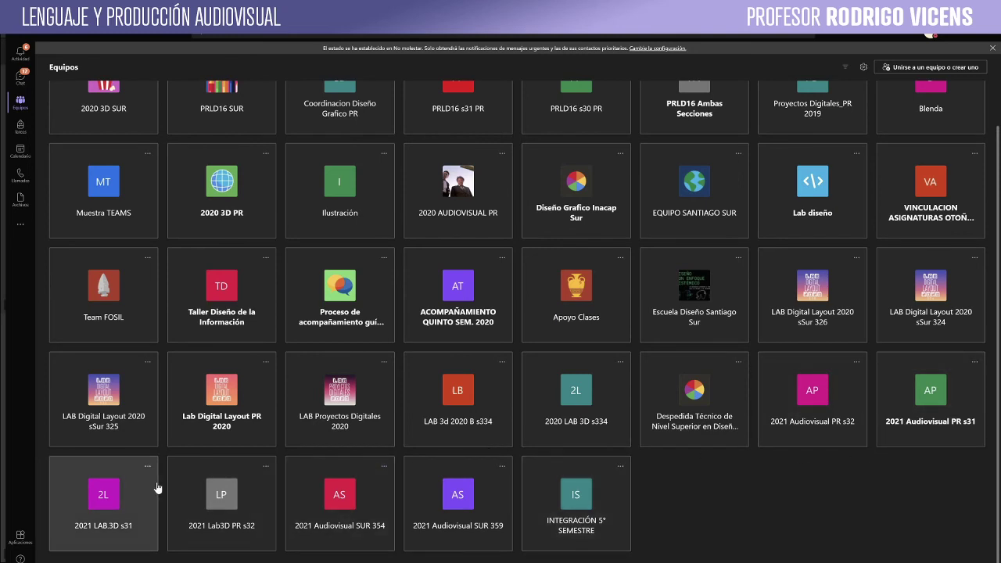
click(838, 402)
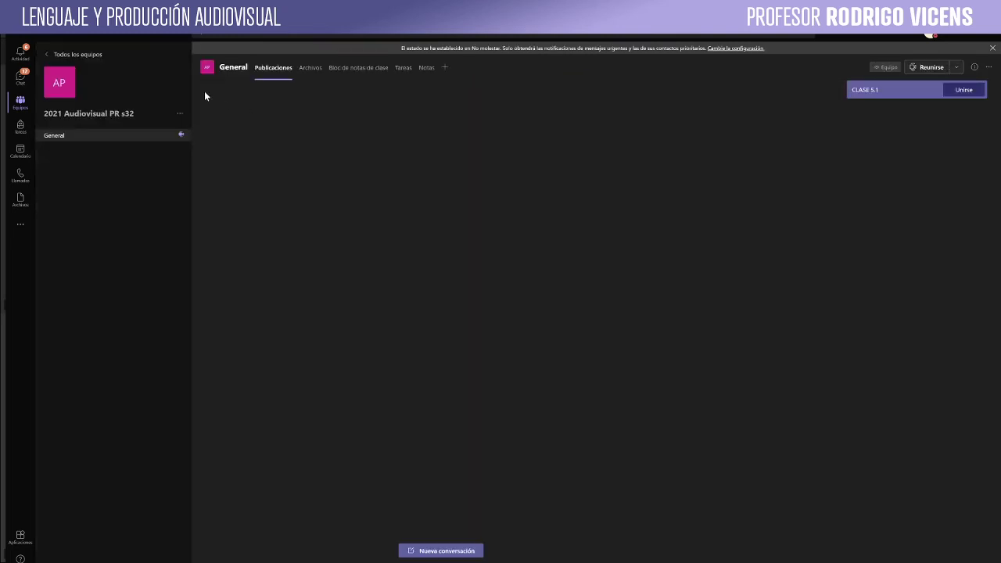
click(313, 69)
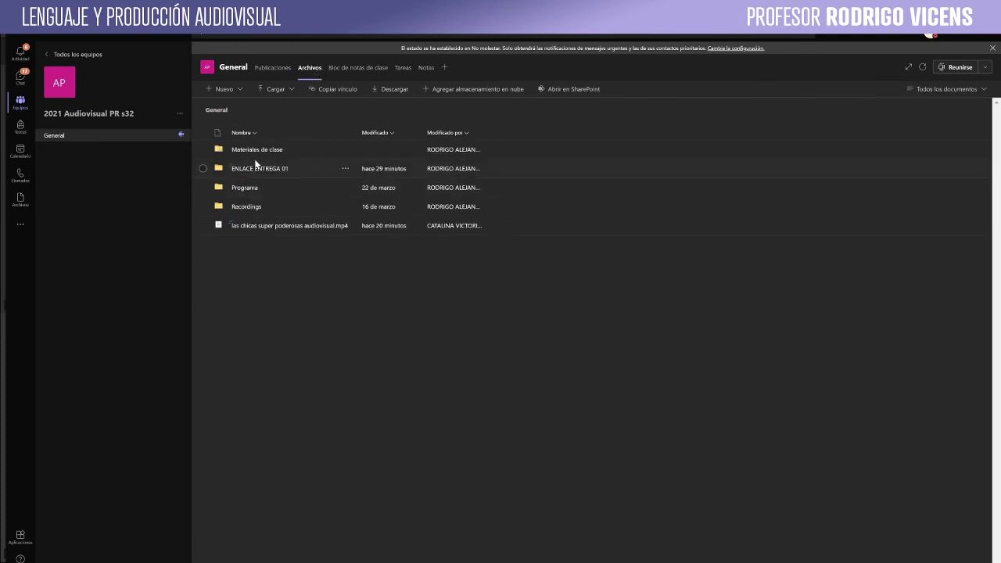
click(255, 169)
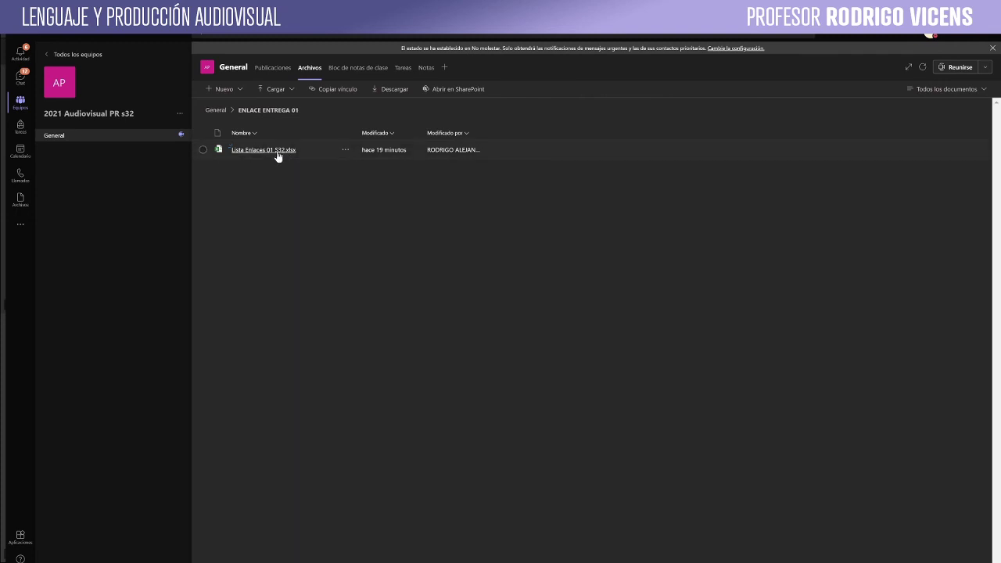
click(277, 150)
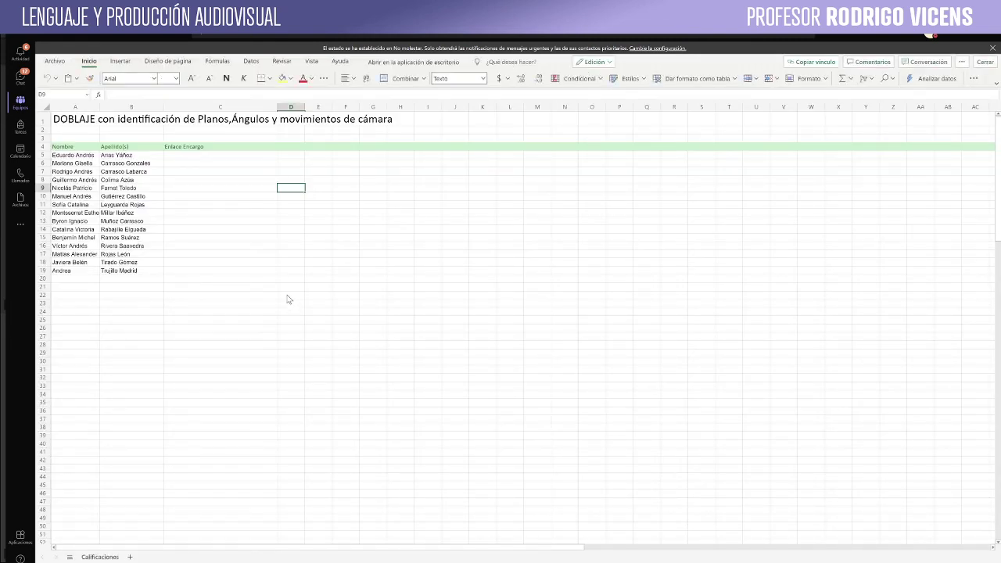
- In row 20, enter the person's first name under Nombre and paste the copied video link under Enlace Encargo
click(73, 280)
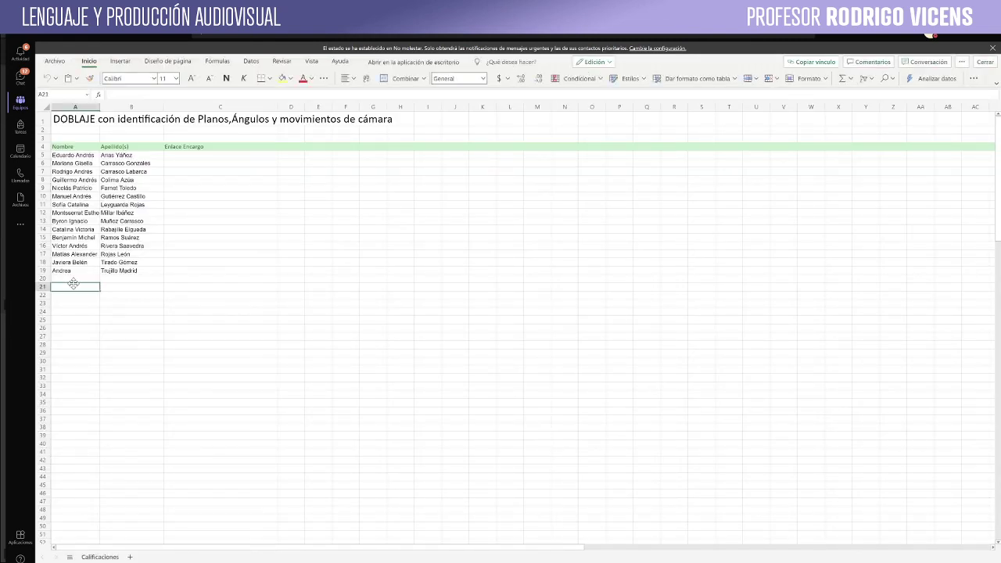
text(Rodrigo)
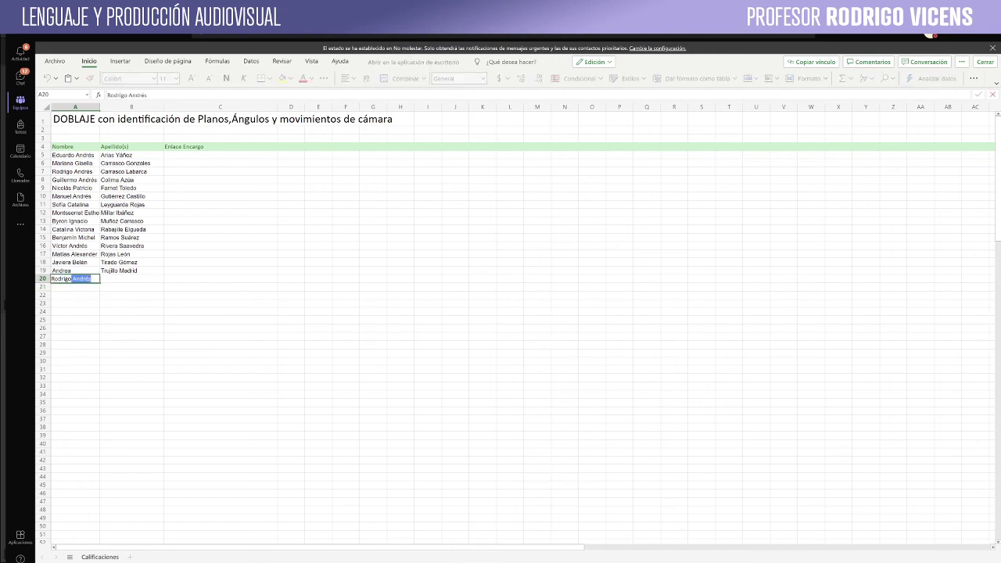
key(Tab)
click(196, 280)
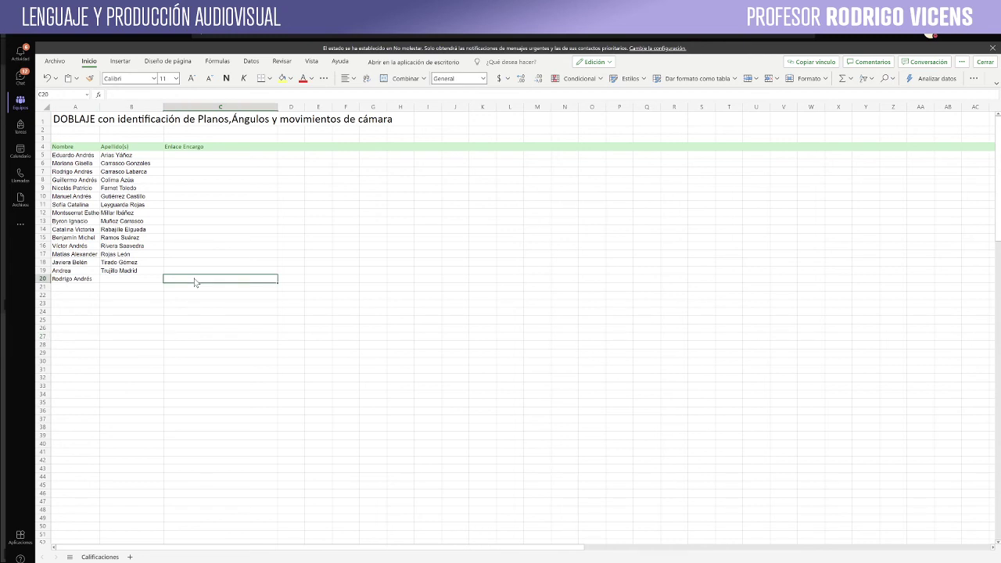
key(ctrl+v)
click(215, 329)
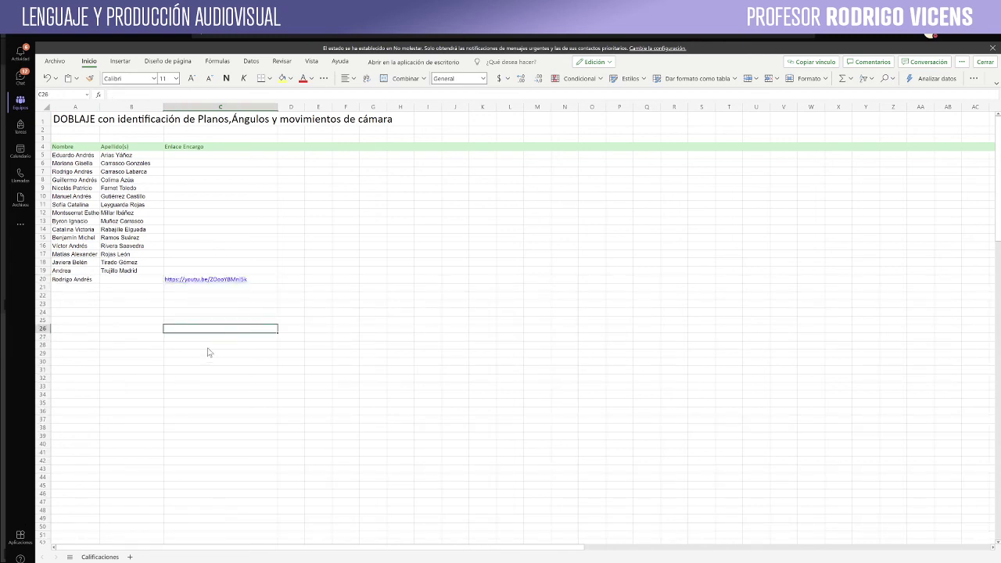